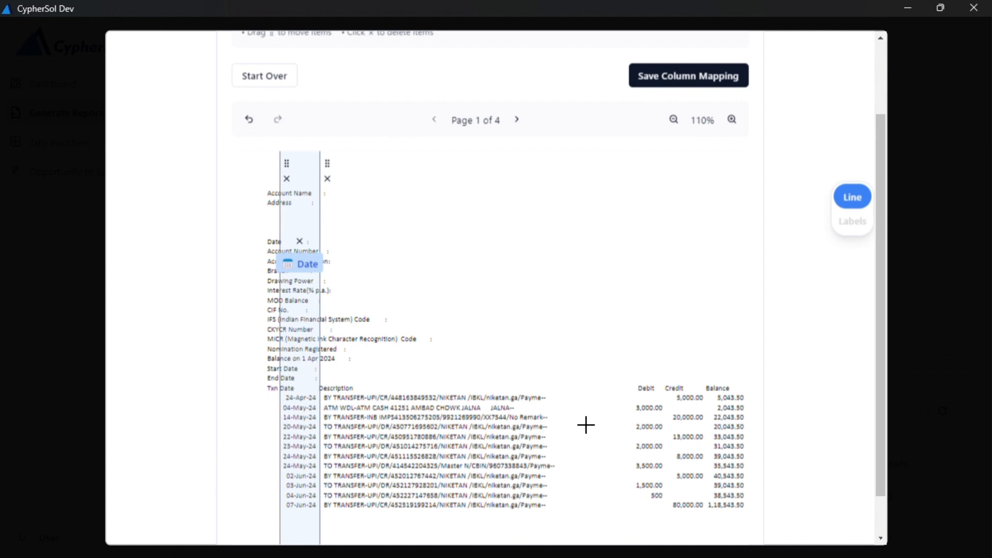
Add divider lines after the Description and Debit columns and label these columns Description and Debit / Withdrawal.
left_click(558, 434)
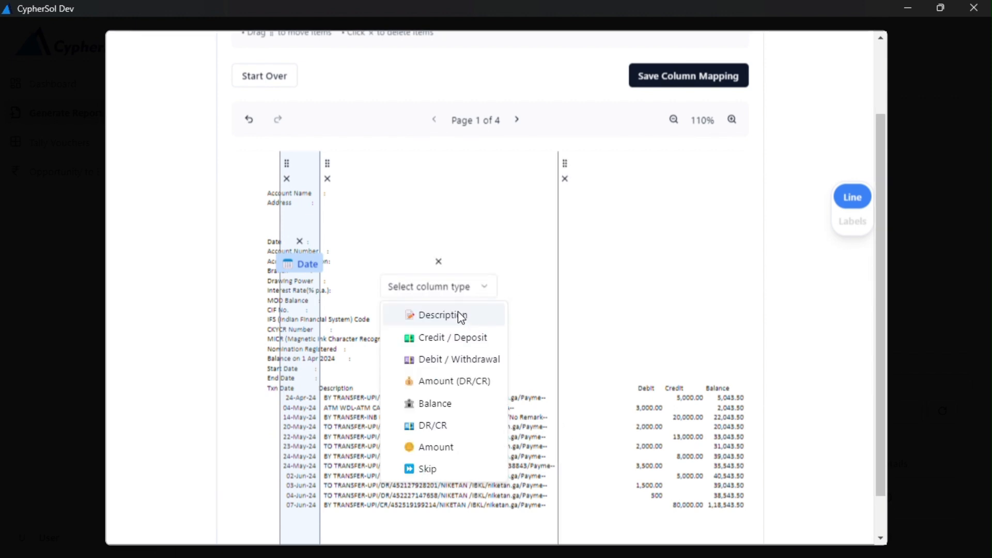
left_click(462, 316)
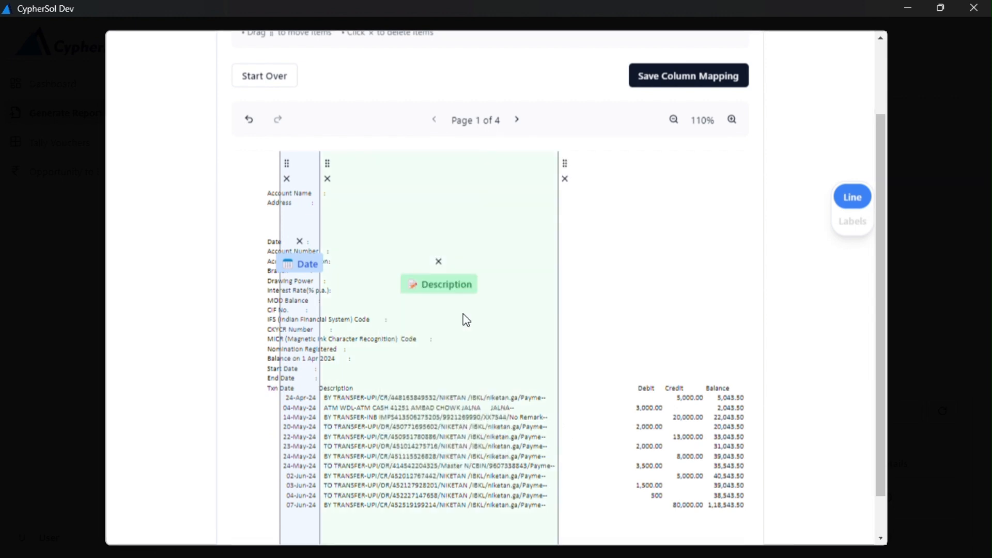
left_click(665, 434)
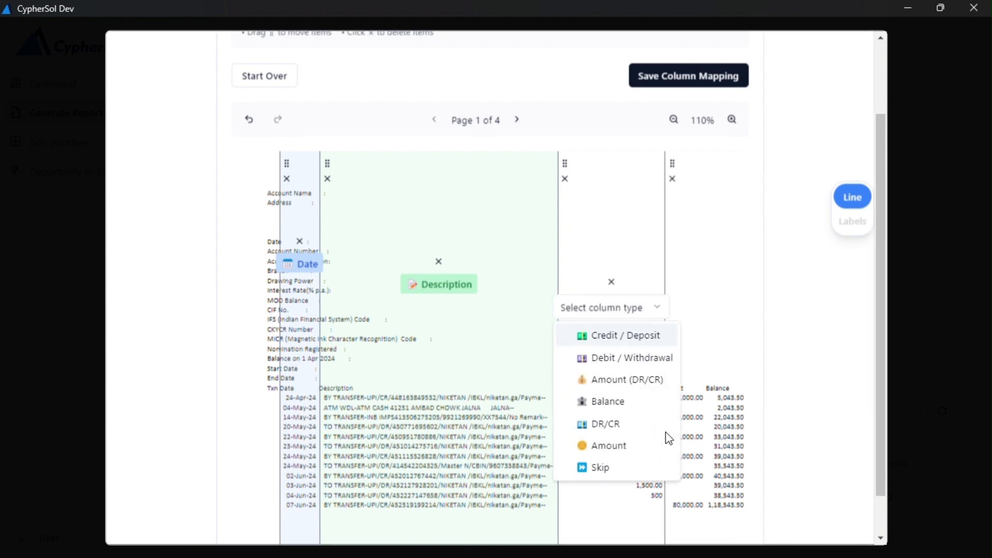
left_click(633, 359)
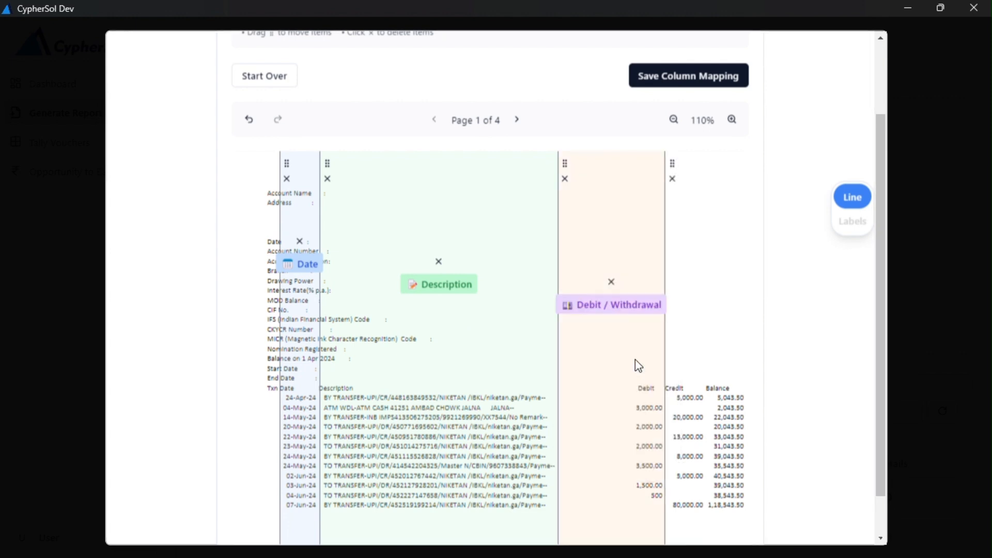
Add divider lines after the Credit and Balance columns and label these columns Credit / Deposit and Balance.
left_click(705, 413)
left_click(698, 361)
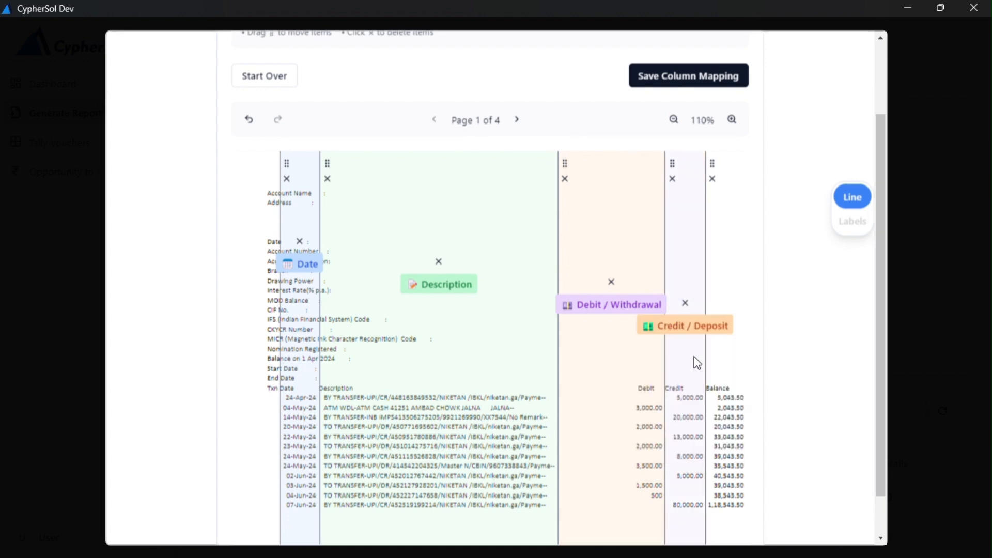
left_click(747, 408)
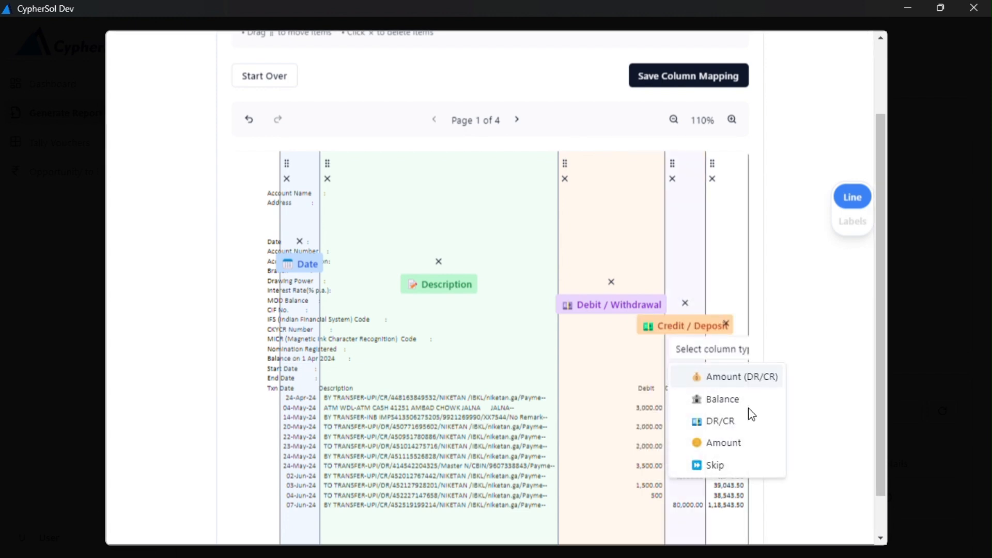
left_click(739, 399)
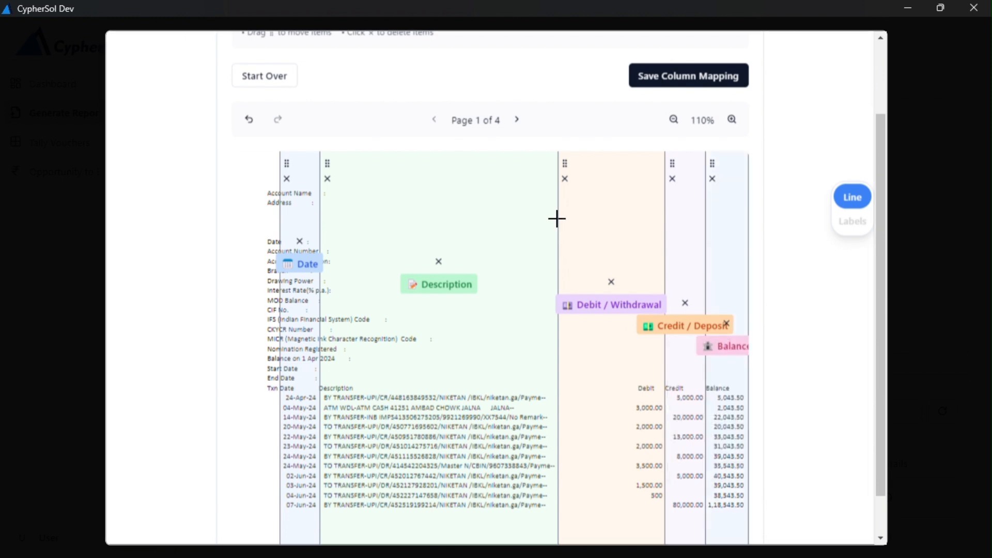
On page 2, move the divider between Description and Debit / Withdrawal slightly right so it clears the longest description text.
left_click(517, 124)
scroll(485, 417, "down", 3)
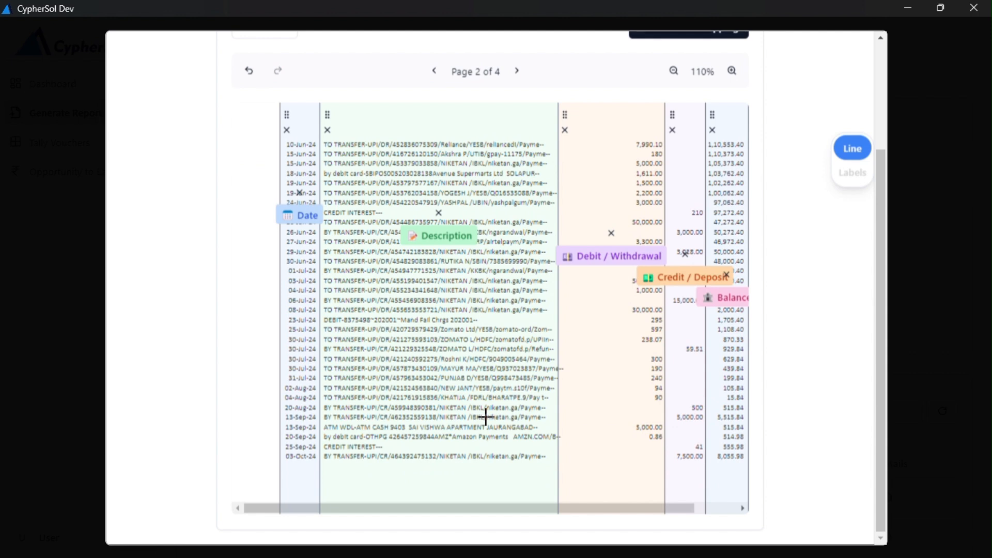
scroll(485, 416, "up", 1)
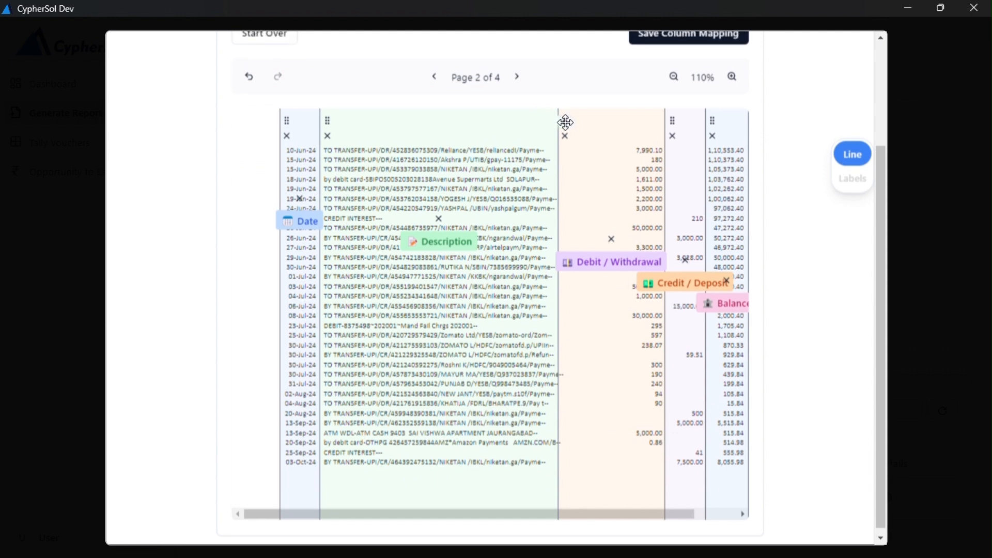
left_click_drag(566, 123, 580, 123)
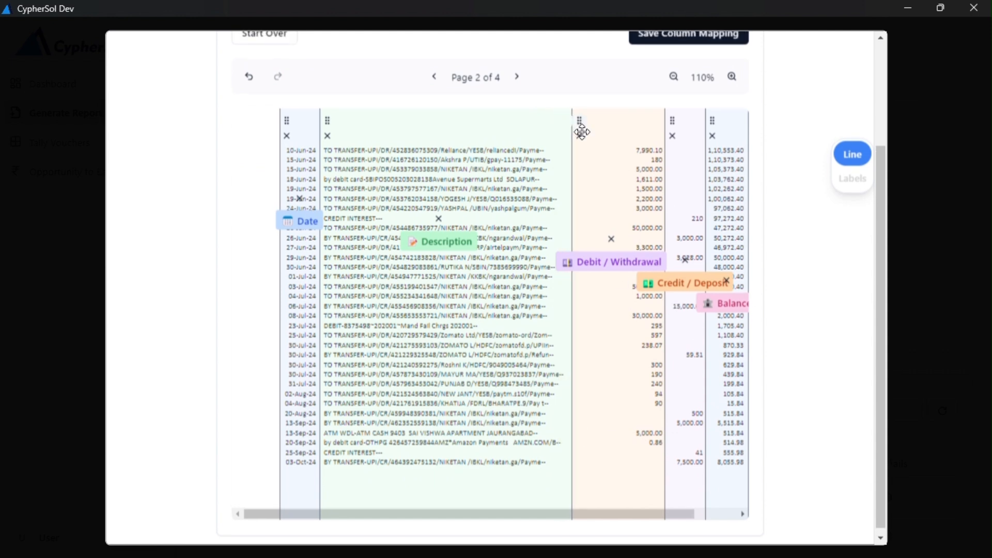
Save the column mapping for sbi fy 24-25.pdf and submit the rectified statement.
scroll(677, 413, "up", 3)
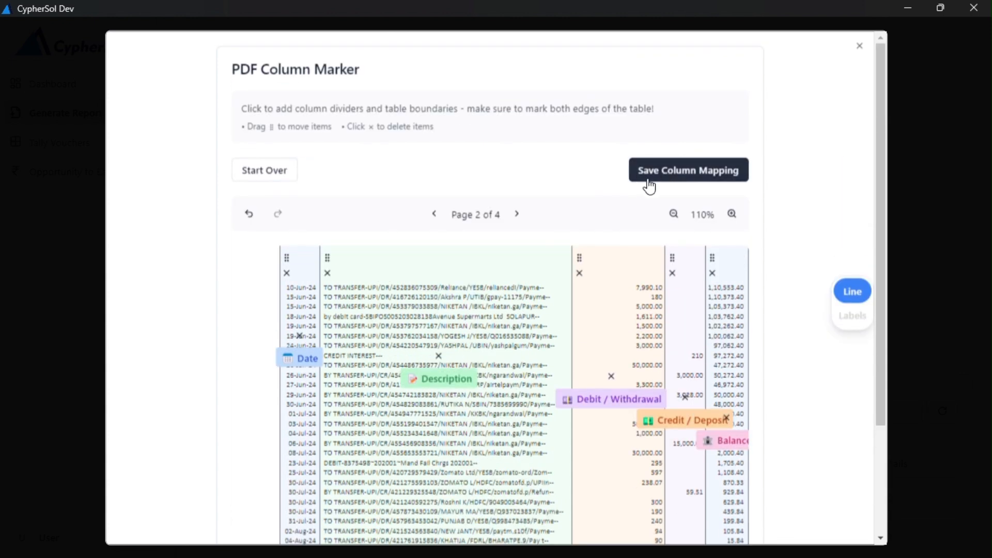
left_click(649, 175)
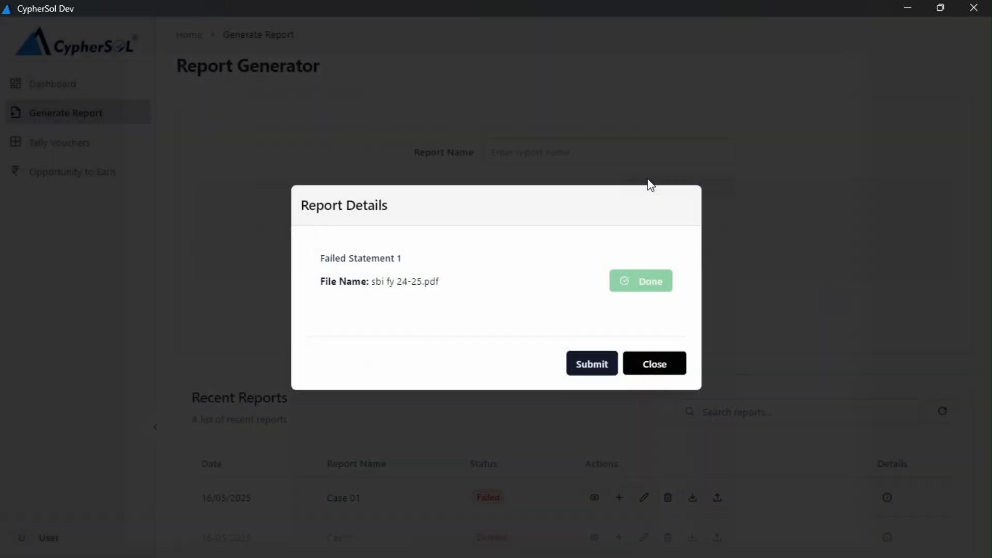
left_click(591, 359)
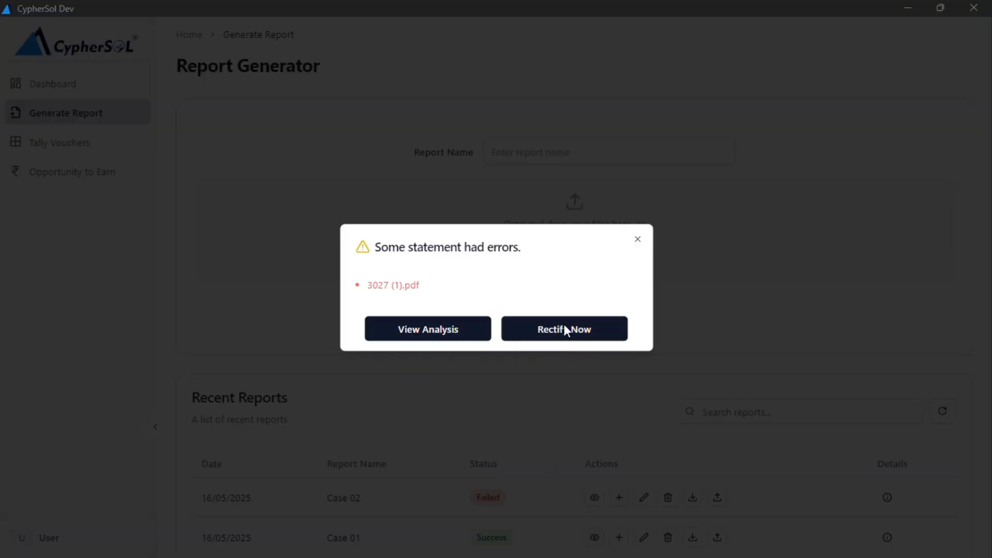
Start rectifying the failed statement 3027 (1).pdf and clear all of its preset column lines.
left_click(584, 336)
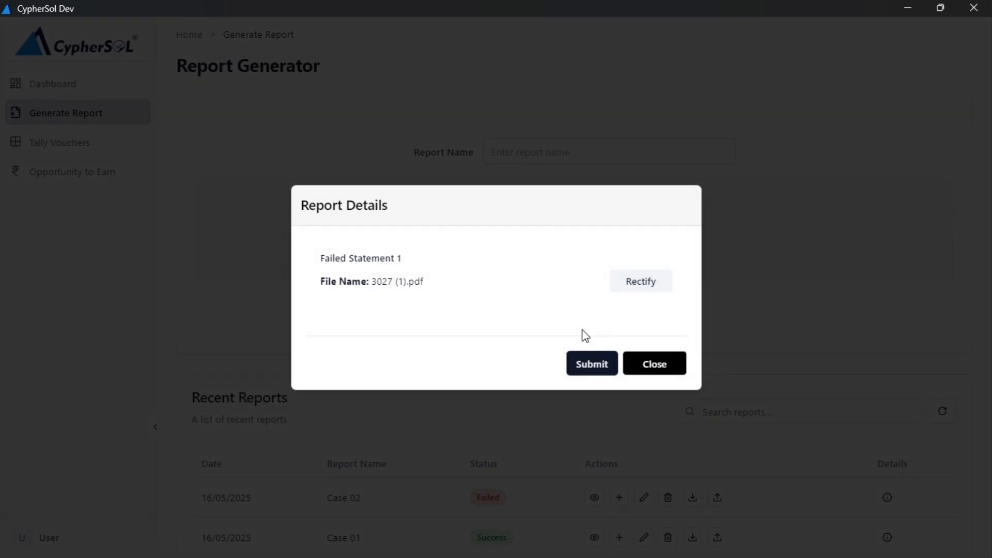
left_click(652, 279)
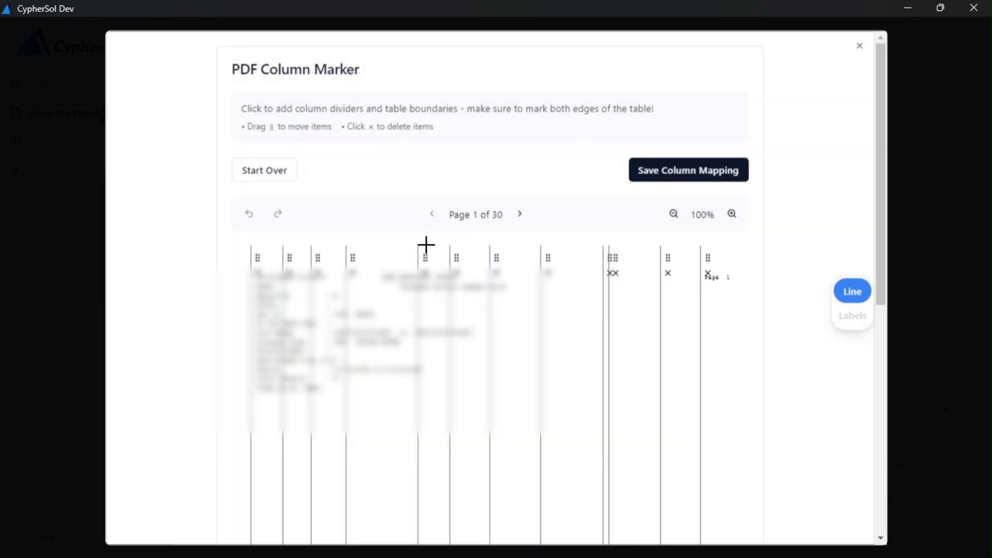
left_click(253, 178)
Look over page 1 of the statement and show the transaction table on page 2 at 110% zoom.
scroll(378, 374, "down", 10)
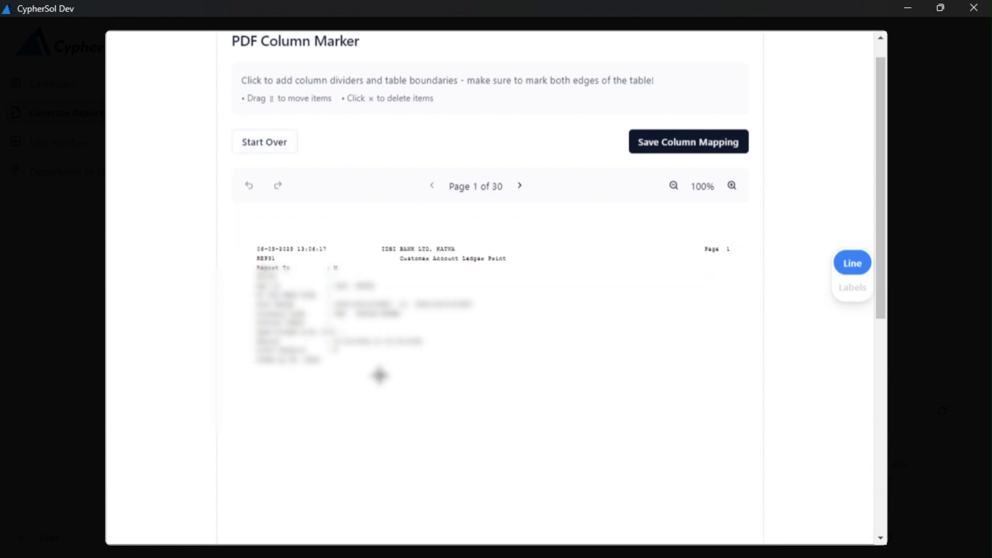
scroll(379, 374, "up", 10)
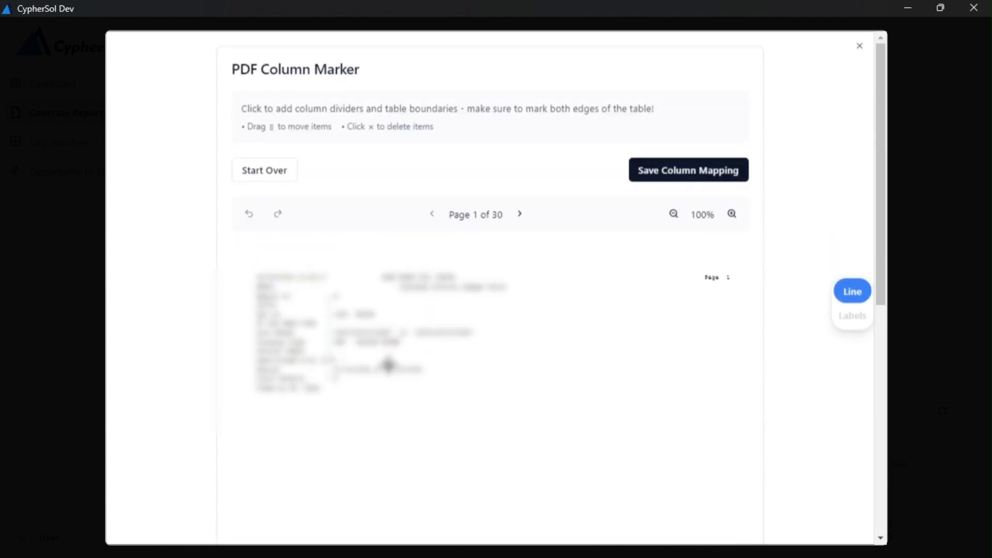
left_click(521, 215)
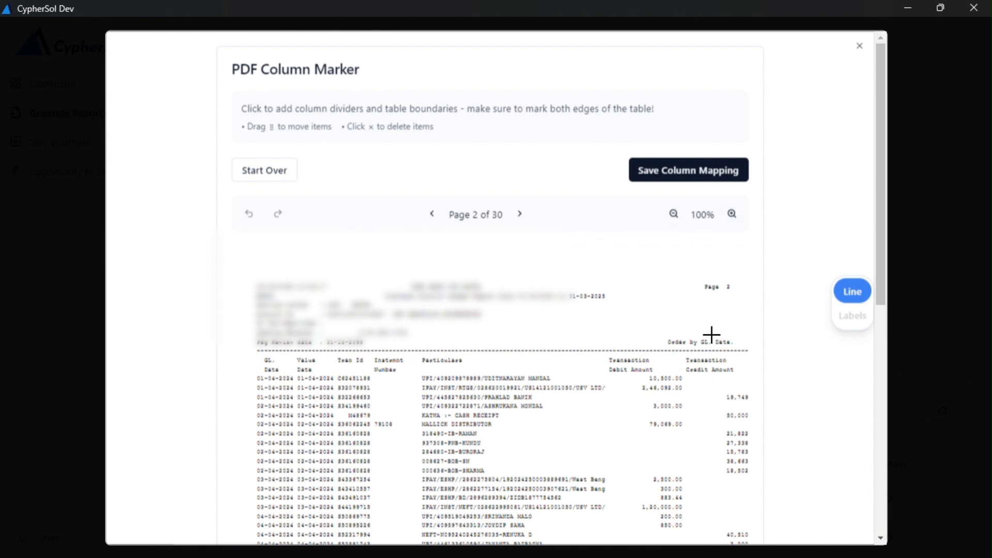
left_click(674, 217)
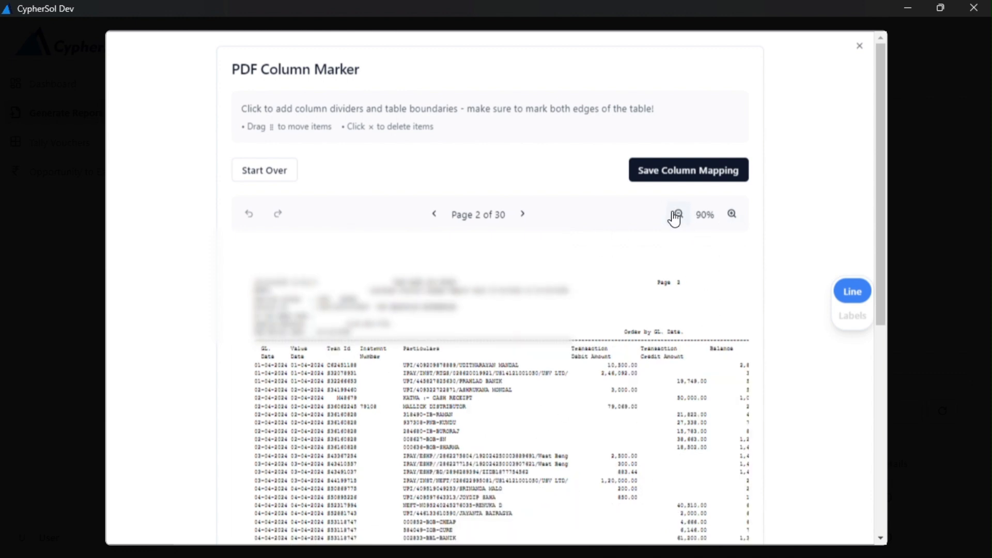
left_click(674, 217)
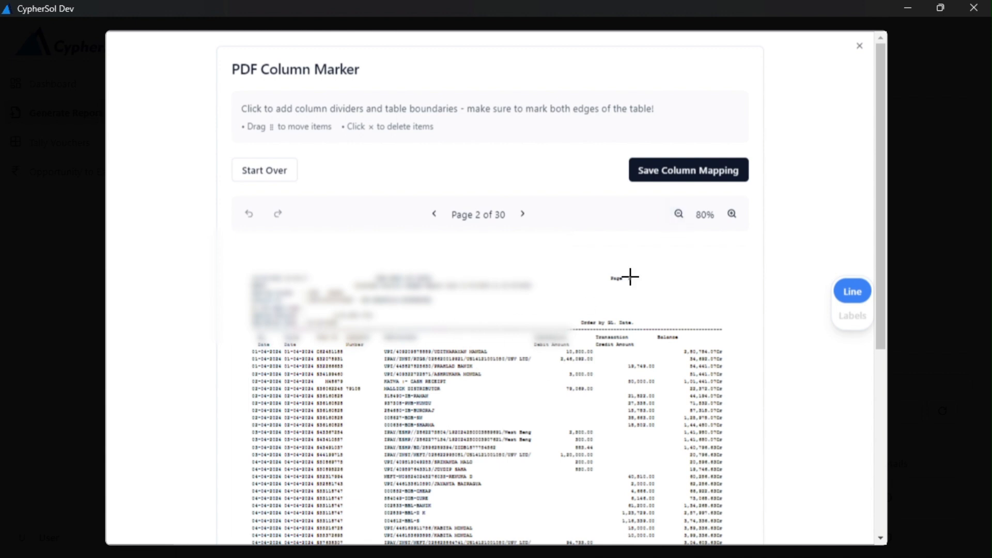
left_click(731, 214)
left_click(731, 215)
left_click(731, 214)
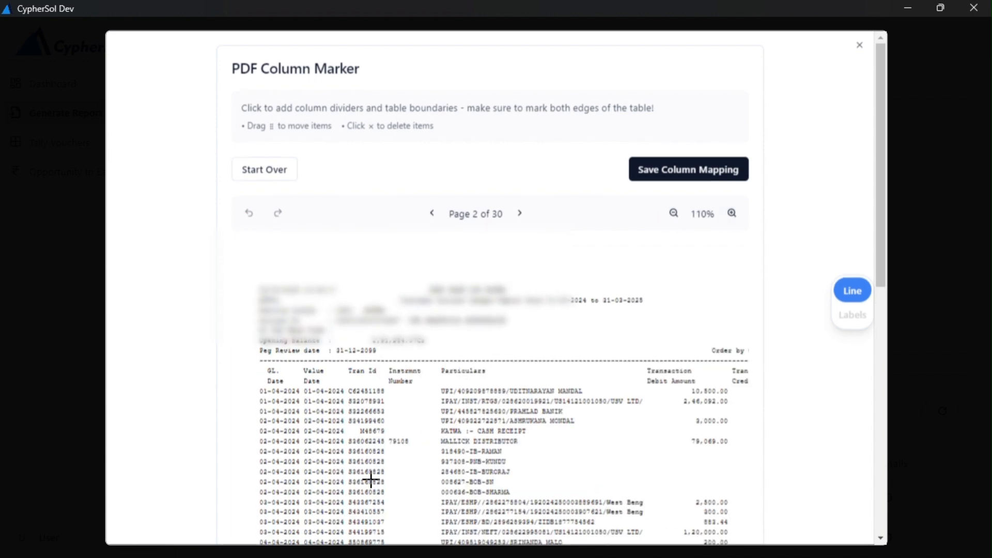
Add divider lines on both sides of the GL. Date column and label it Date.
scroll(370, 480, "down", 1)
left_click(256, 340)
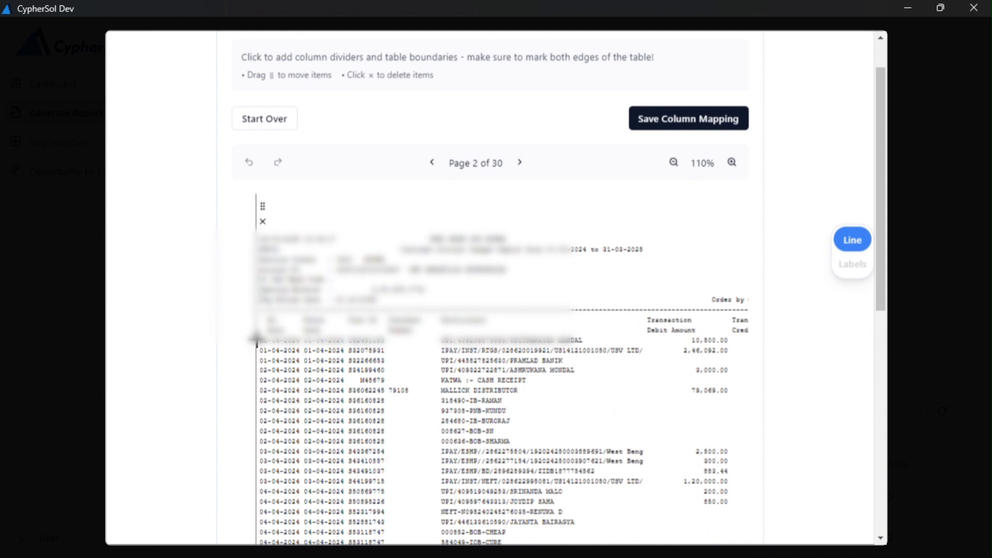
left_click(302, 342)
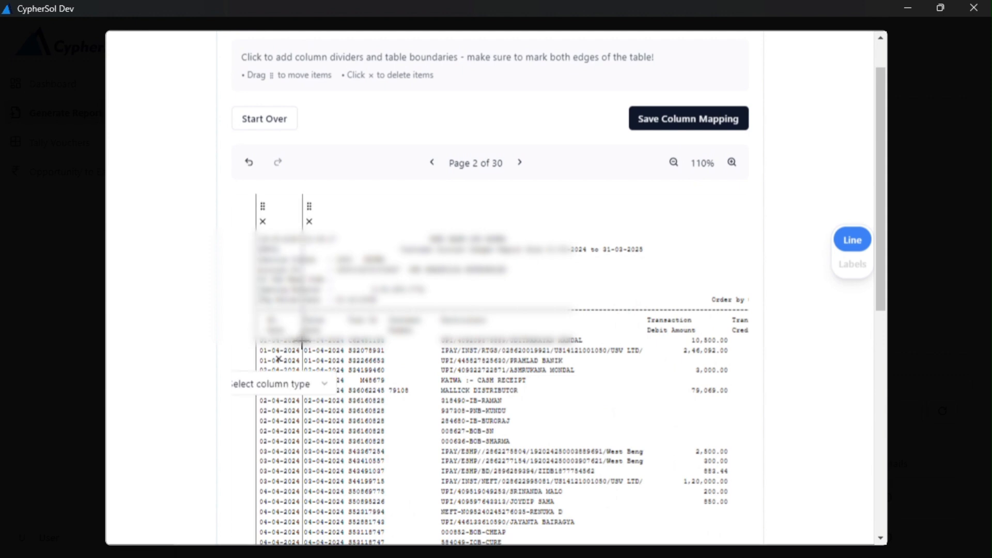
left_click(279, 383)
left_click(297, 182)
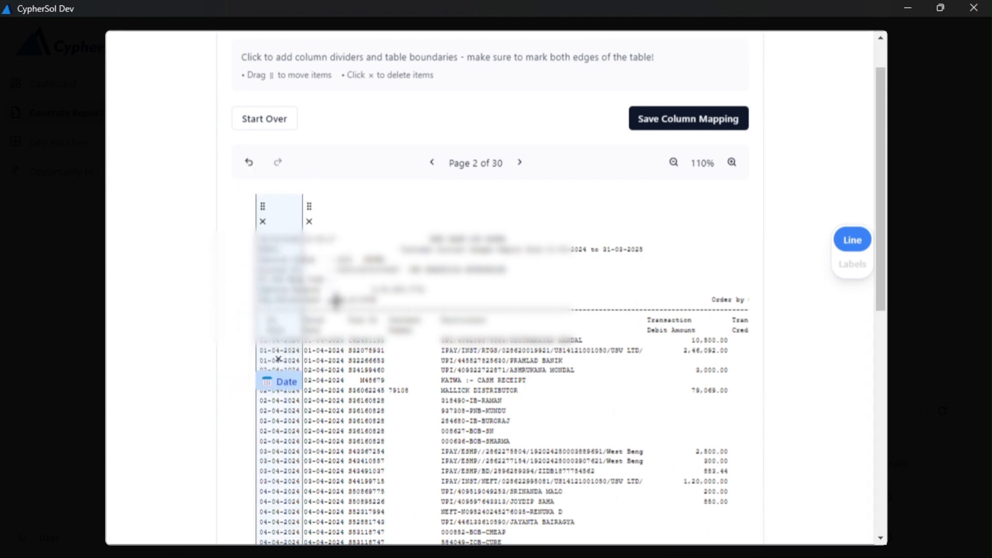
Add dividers after the Value Date column and after the Tran Id and Instrument Number columns, setting both resulting sections to Skip.
left_click(347, 350)
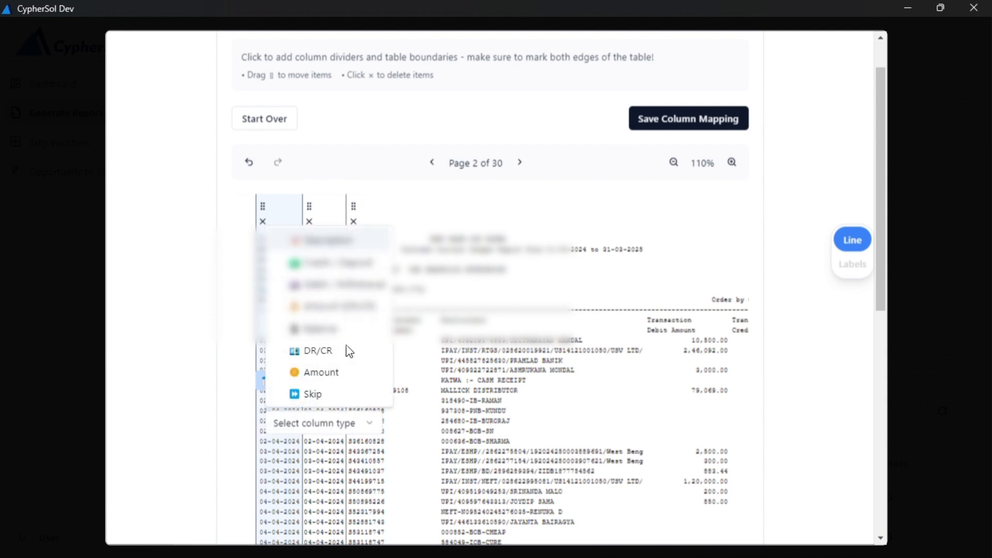
left_click(339, 395)
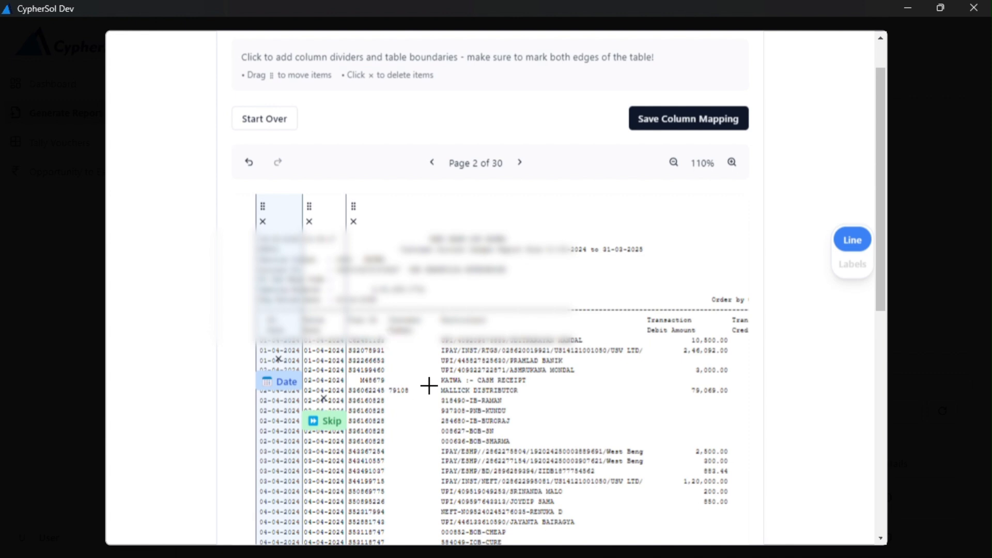
left_click(438, 360)
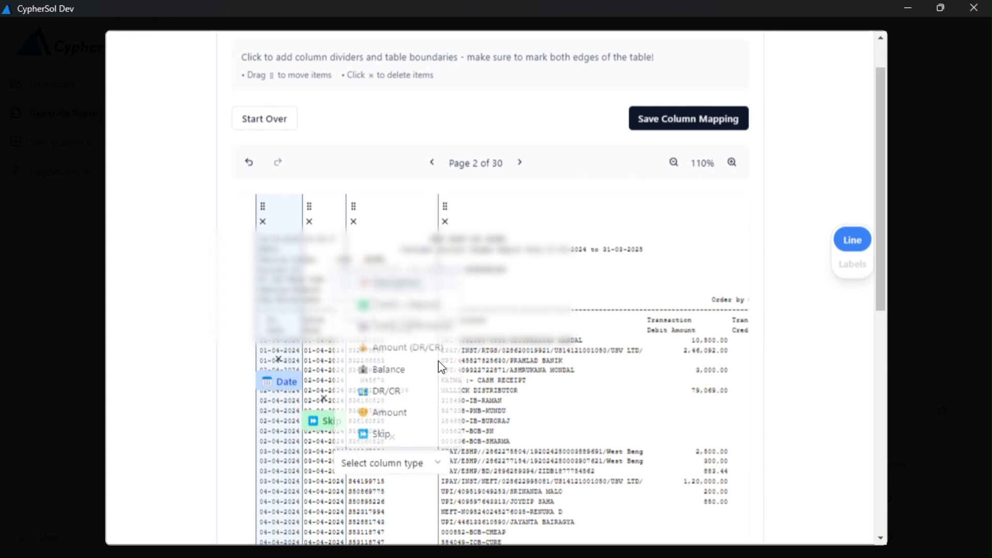
left_click(403, 440)
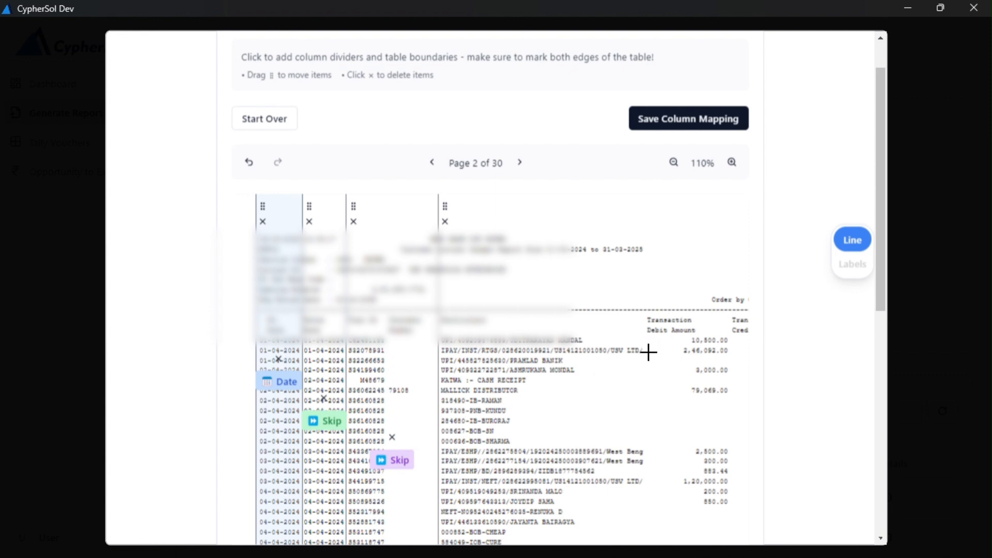
Add dividers after the Particulars and Transaction Debit Amount columns and label them Description and Debit / Withdrawal.
left_click(653, 372)
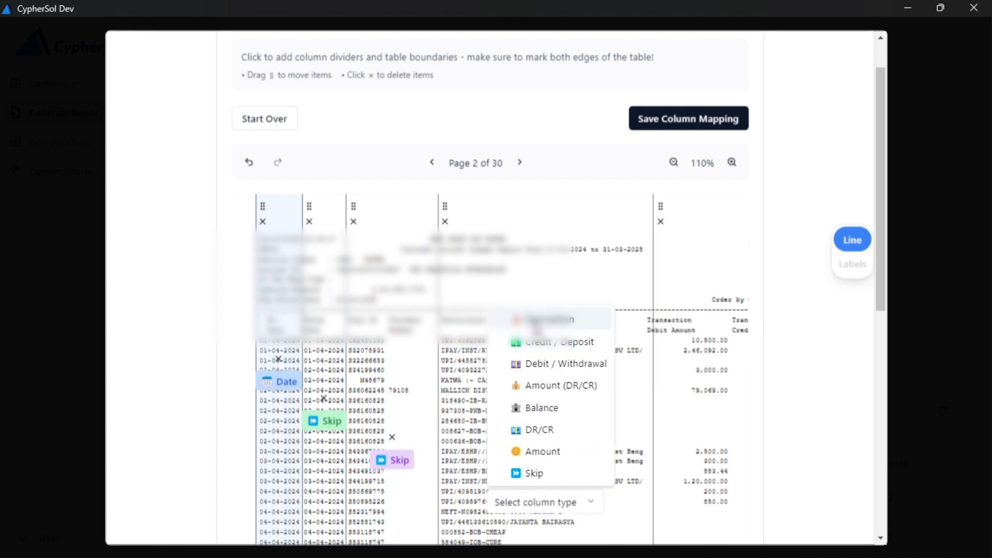
left_click(540, 320)
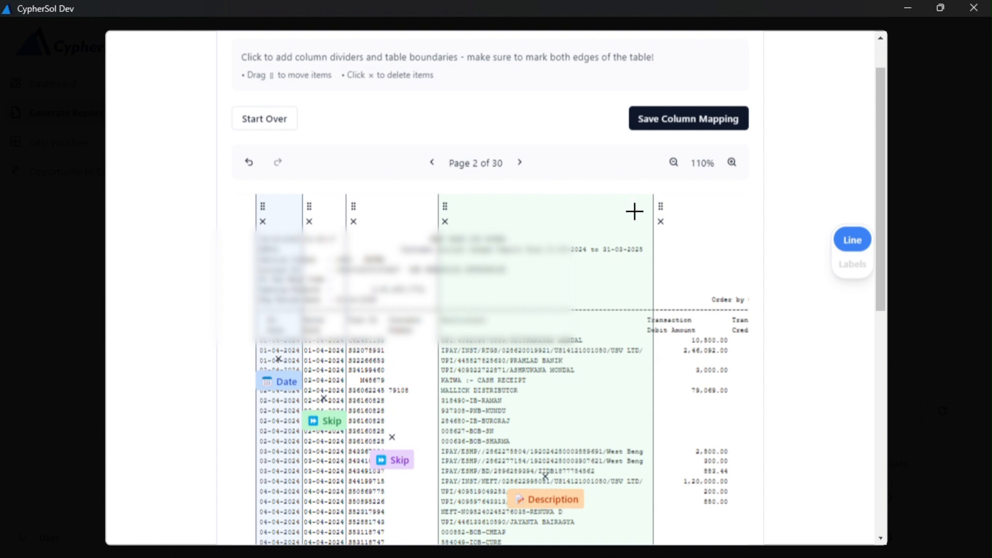
left_click(675, 164)
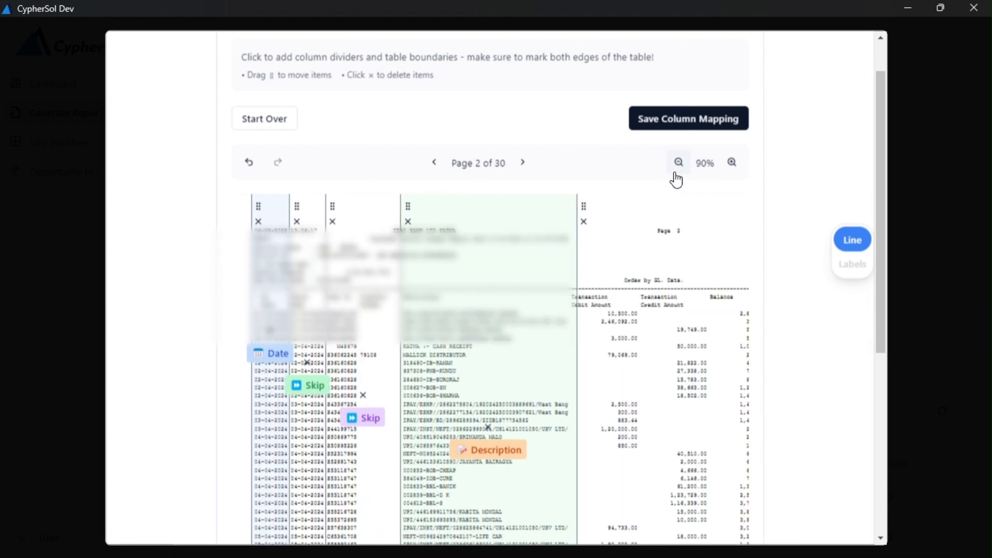
left_click(638, 313)
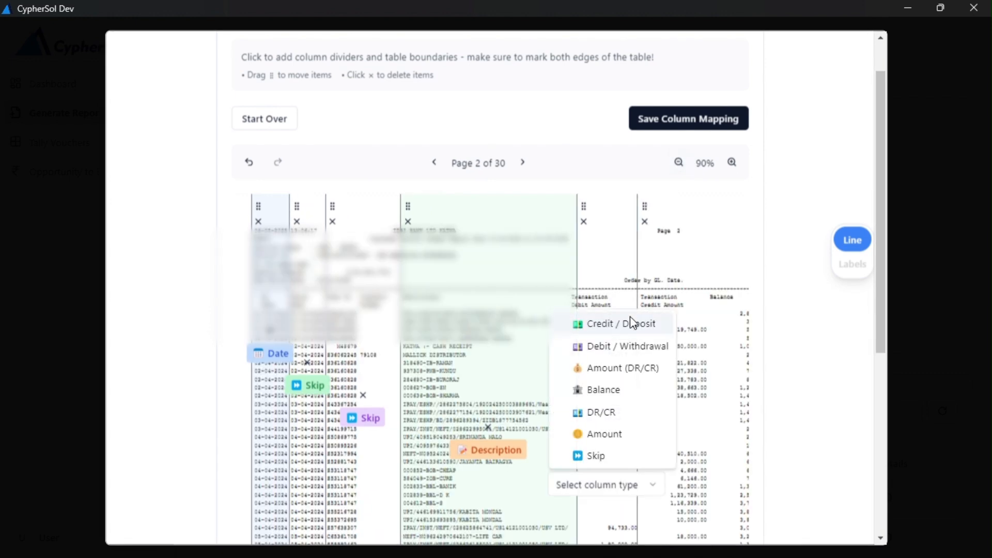
left_click(611, 350)
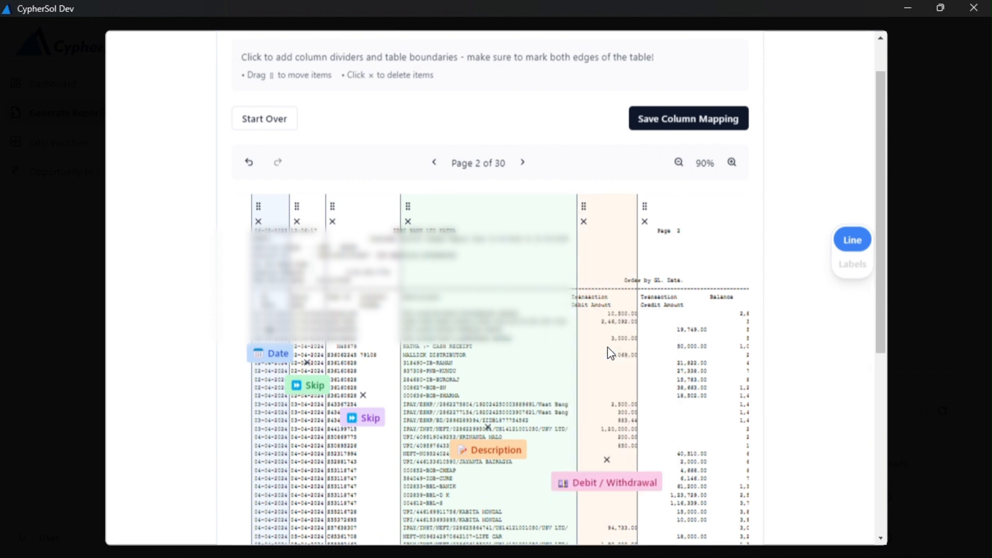
Add a divider after the Transaction Credit Amount column and label that column Credit / Deposit.
left_click(710, 343)
left_click(683, 384)
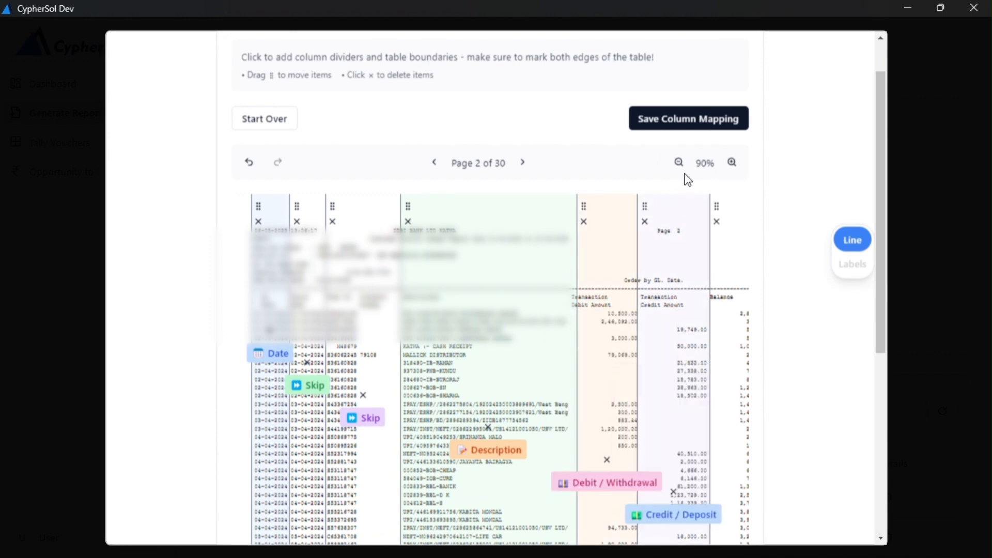
left_click(679, 162)
left_click(679, 162)
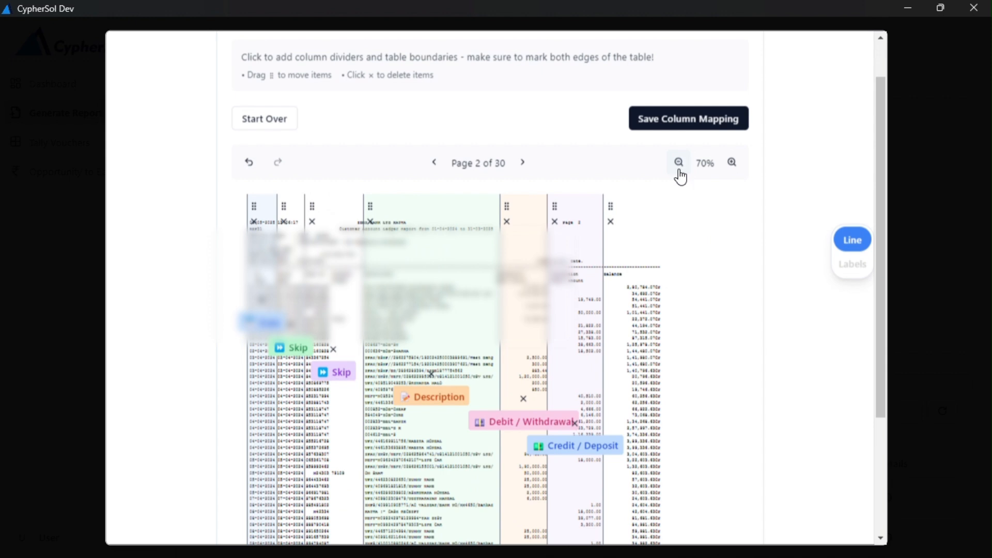
Add a closing divider after the Balance column and label that column Balance.
left_click(666, 360)
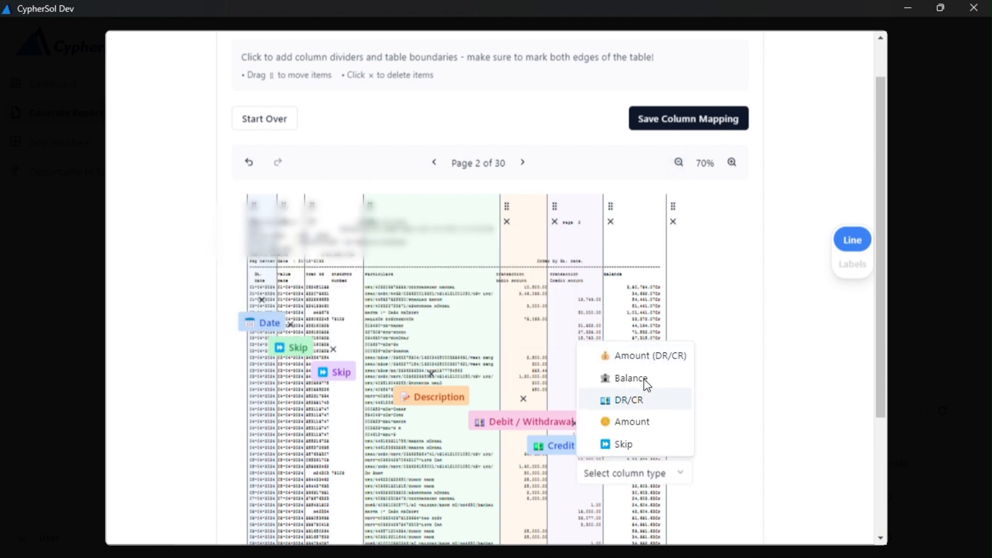
left_click(646, 380)
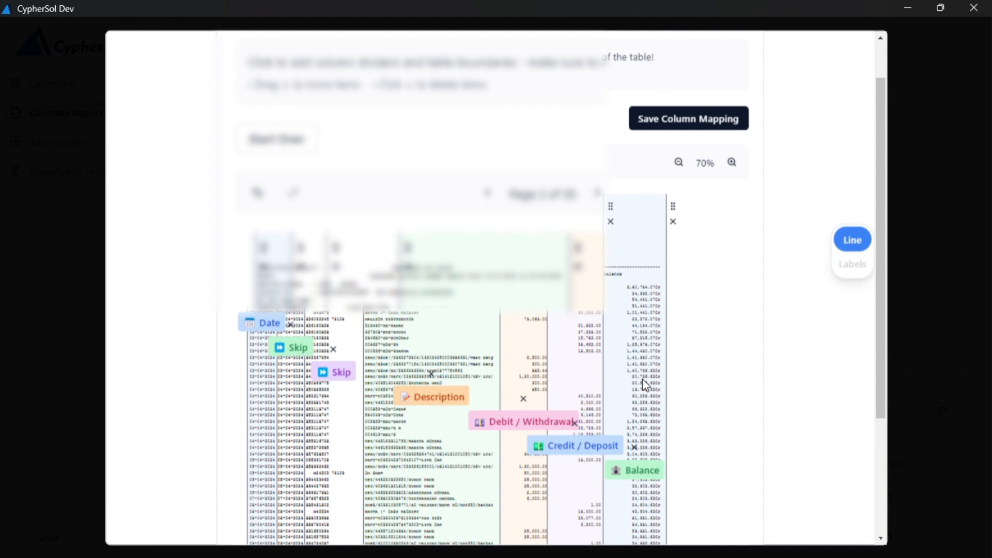
scroll(608, 406, "down", 3)
scroll(607, 408, "up", 3)
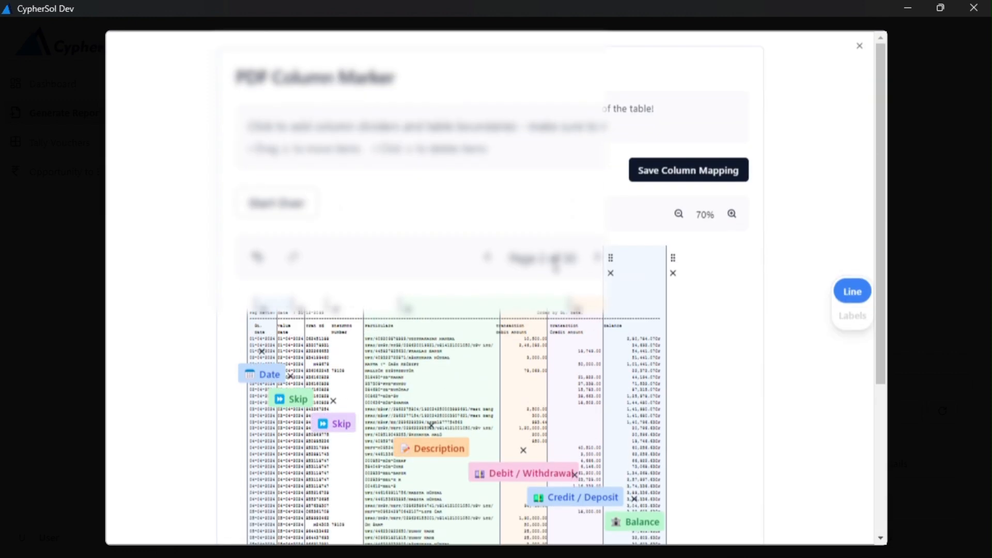
Save the column mapping and submit the rectified 3027 (1).pdf statement from the report details.
scroll(485, 389, "down", 4)
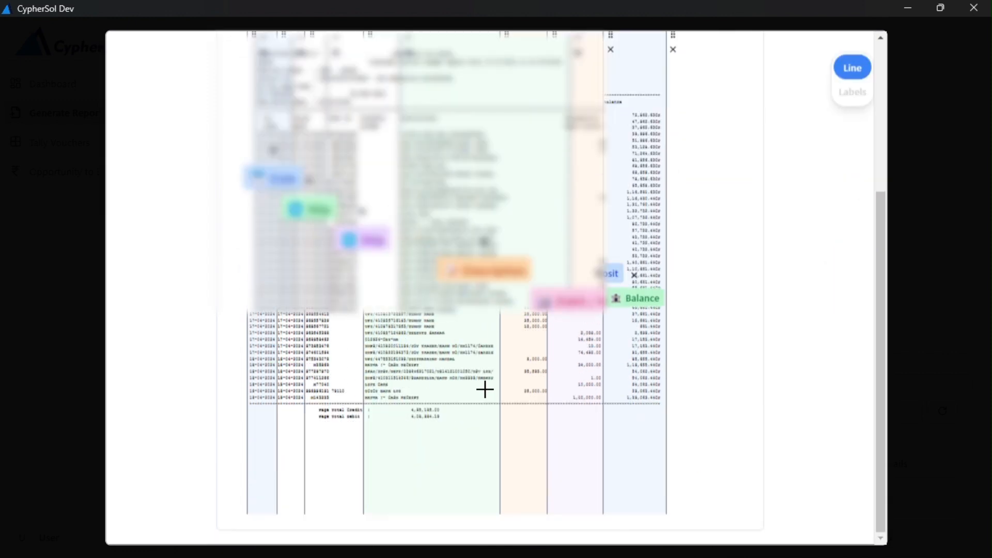
scroll(485, 389, "up", 4)
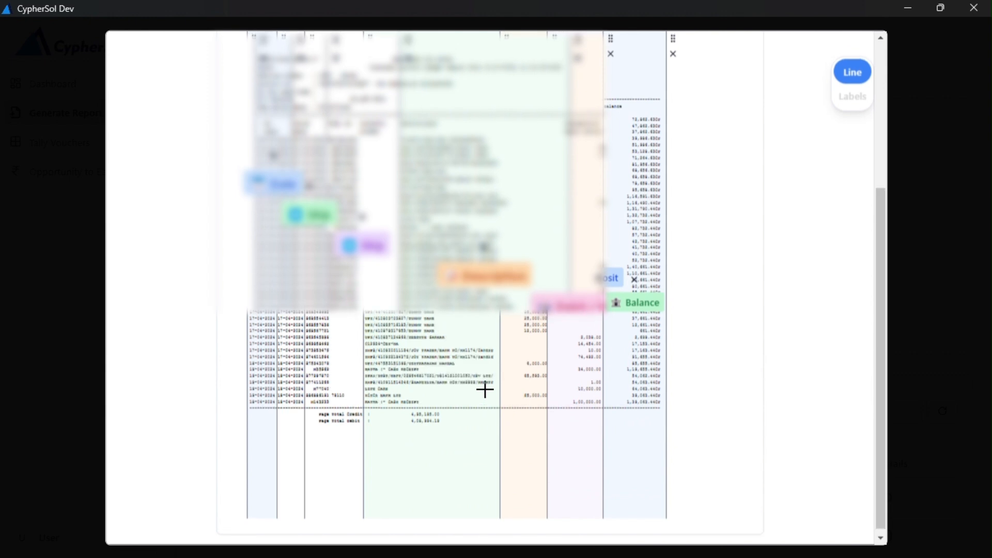
left_click(672, 172)
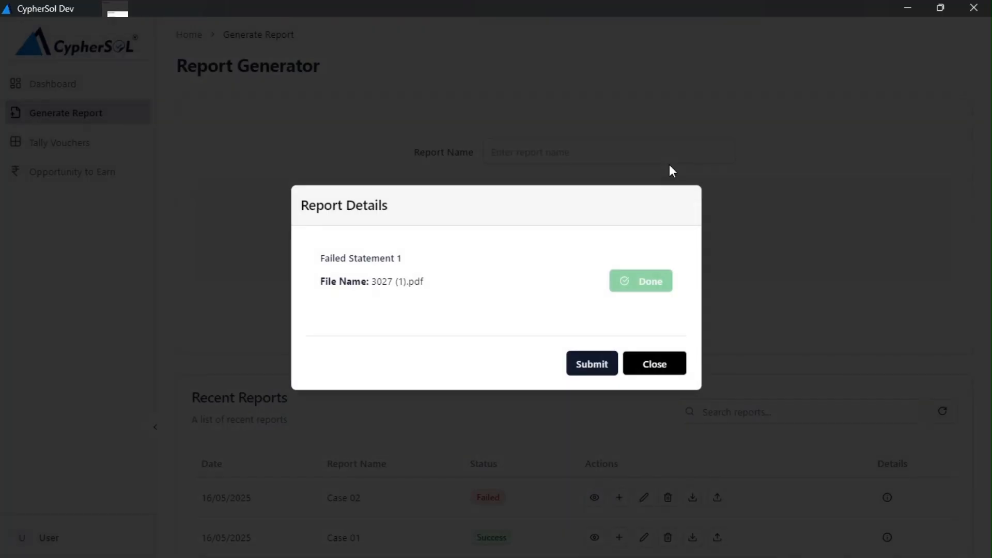
left_click(592, 368)
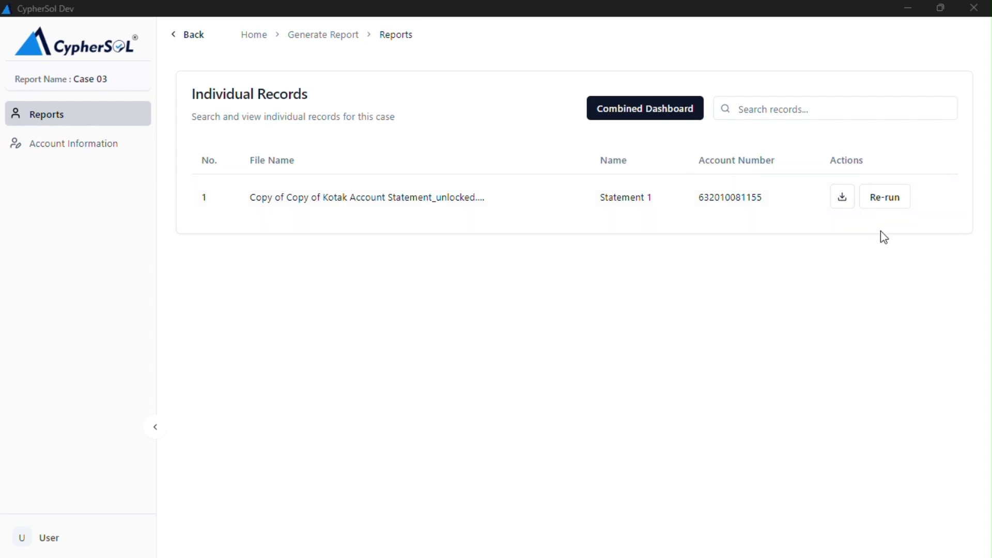
Re-run the Kotak statement in Case 03, adding dividers on both sides of its Date column and labelling it Date.
left_click(892, 202)
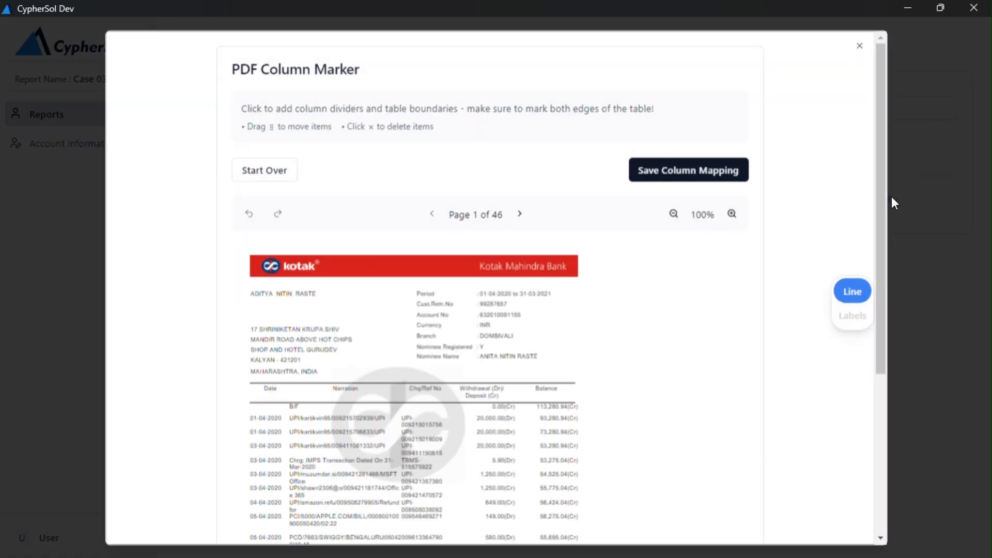
left_click(740, 221)
left_click(740, 220)
left_click(740, 220)
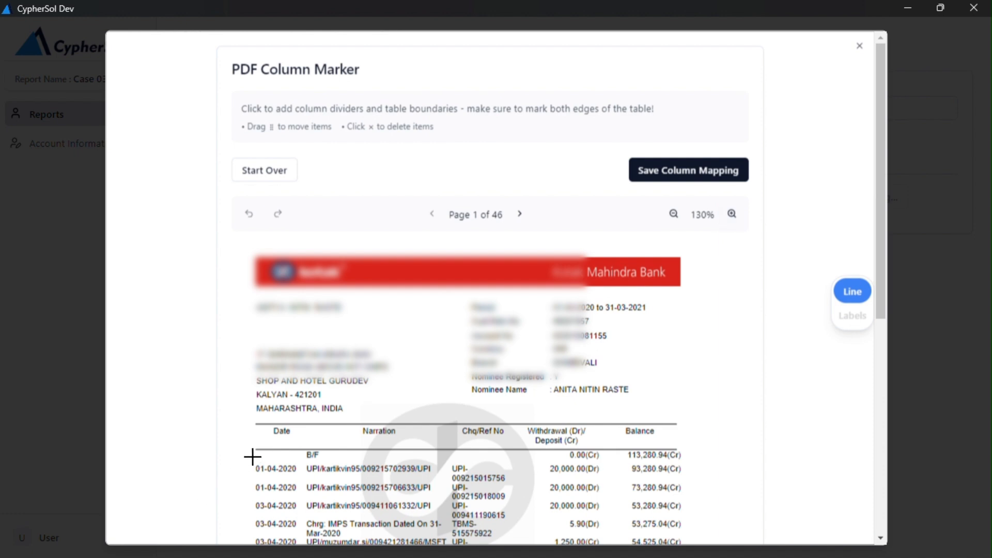
left_click(253, 457)
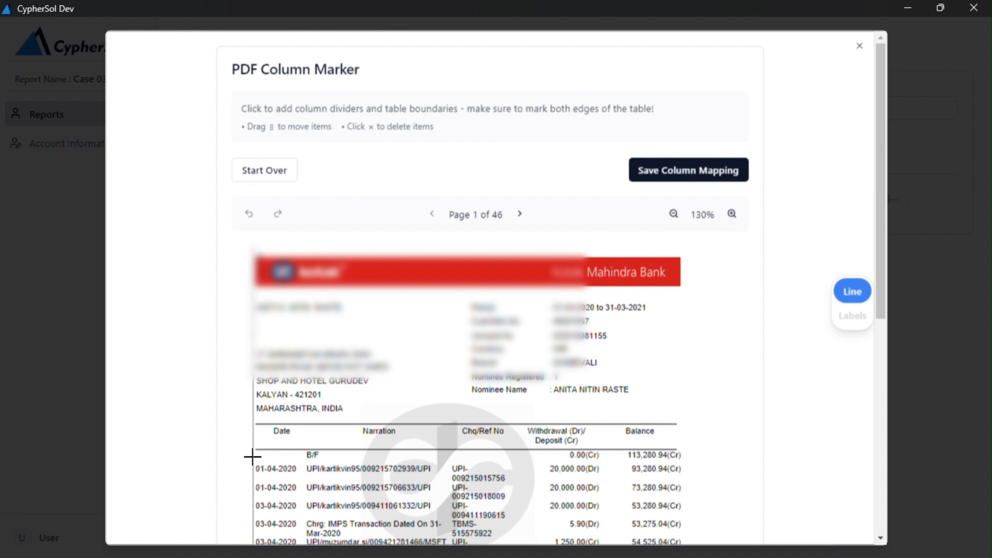
left_click(302, 465)
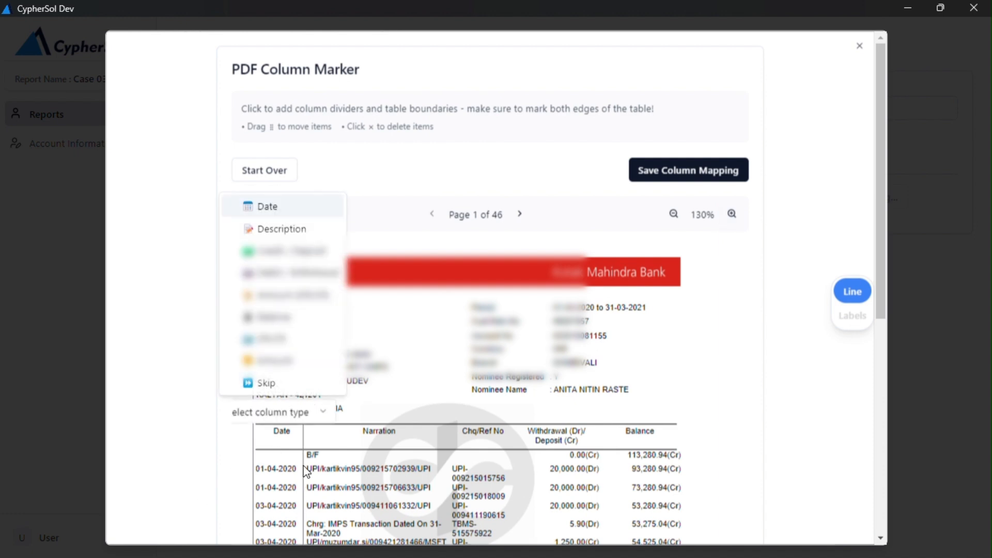
left_click(267, 207)
Add dividers after the Narration and Chq/Ref No columns, labelling them Description and Skip.
left_click(448, 467)
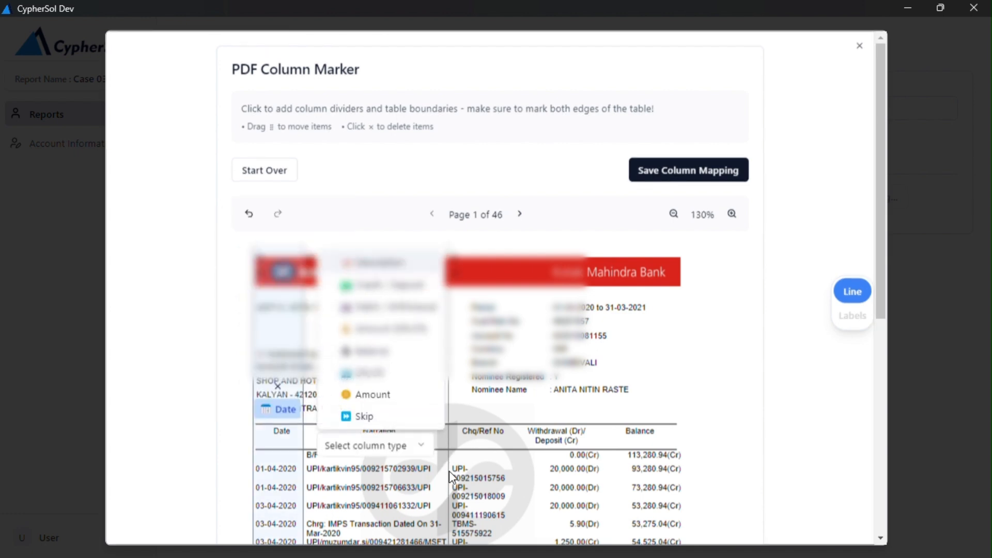
left_click(376, 263)
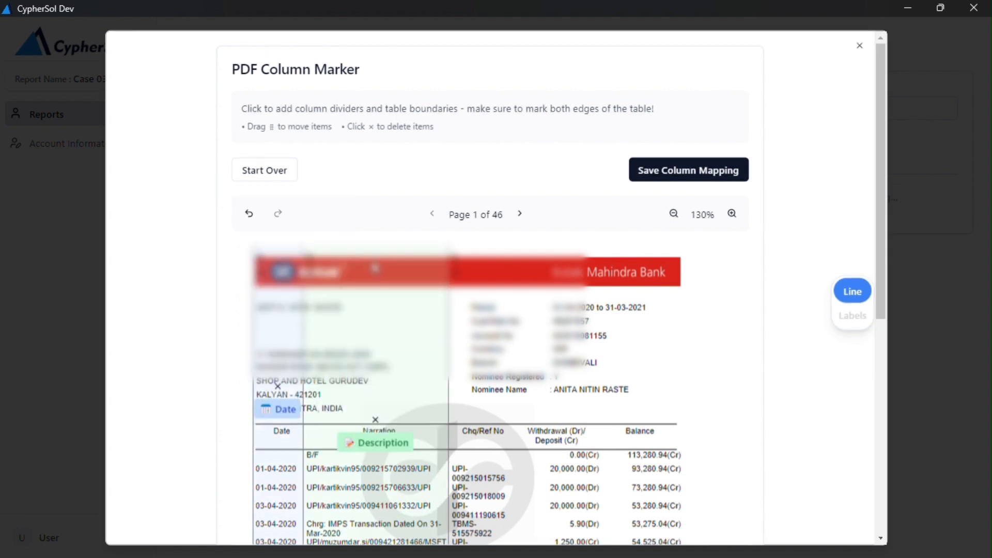
left_click(523, 467)
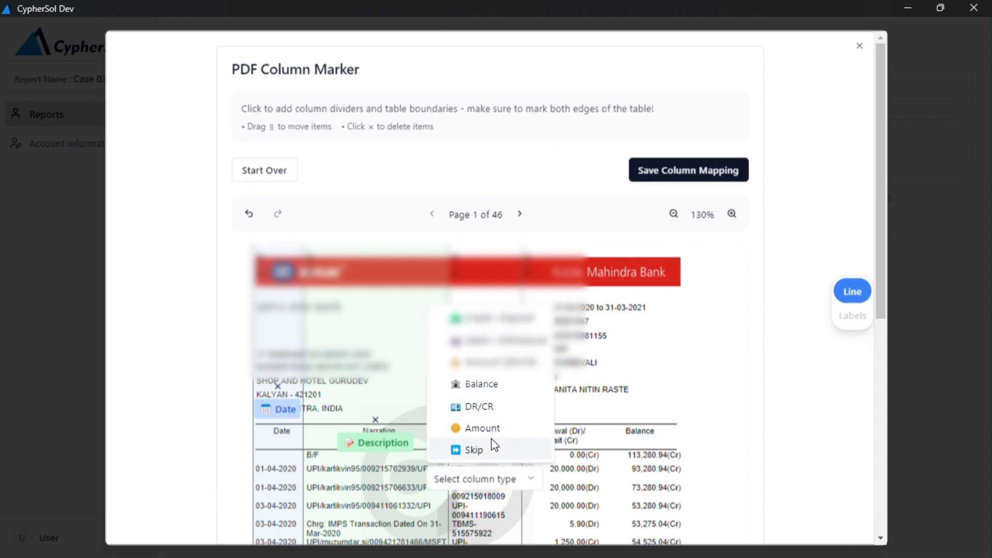
left_click(493, 455)
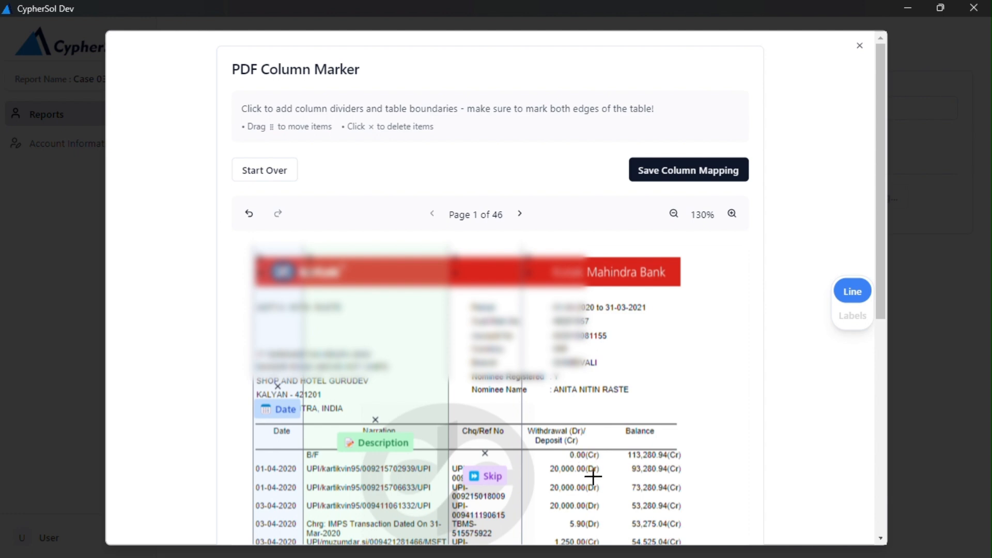
Add dividers after the Withdrawal/Deposit and Balance columns, label them Amount (DR/CR) and Balance, and save the column mapping.
left_click(613, 477)
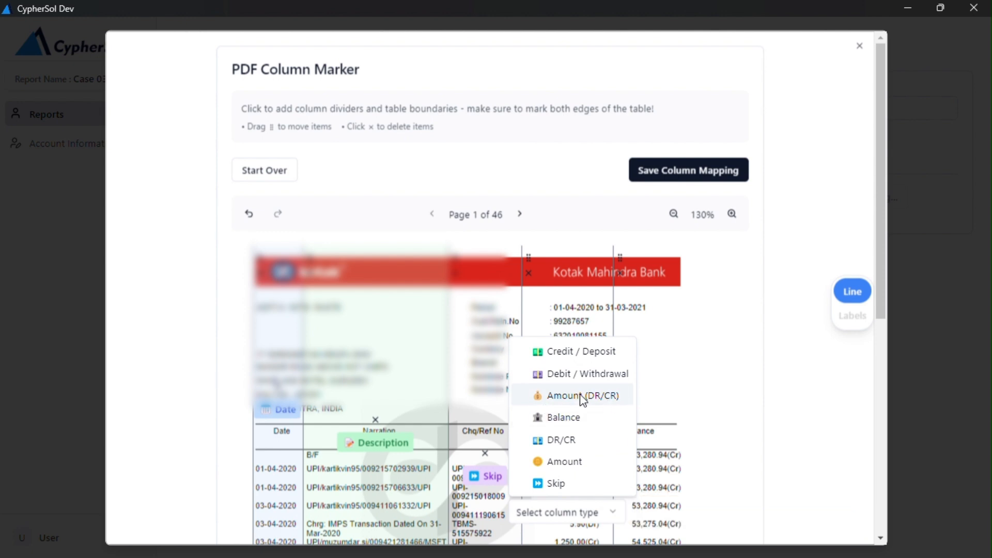
left_click(583, 397)
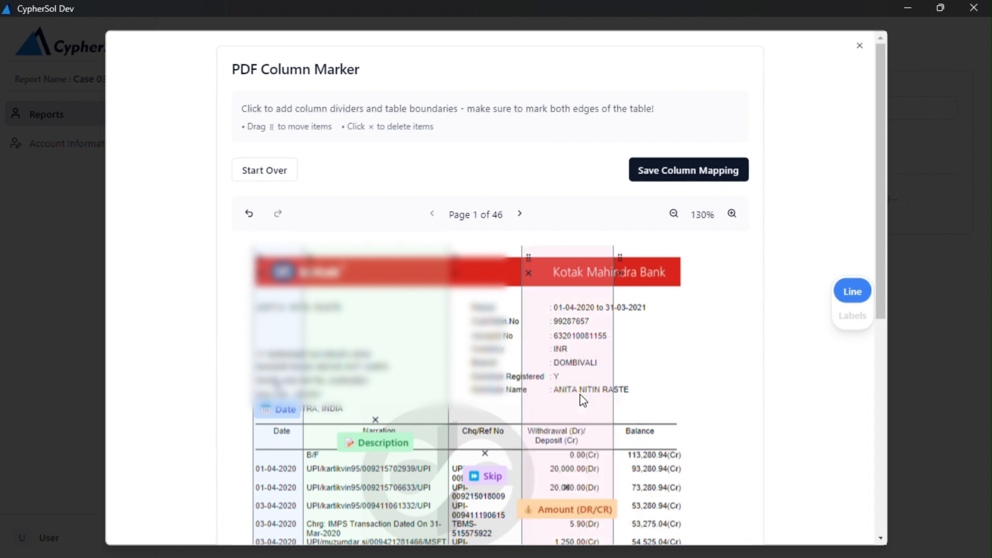
left_click(688, 458)
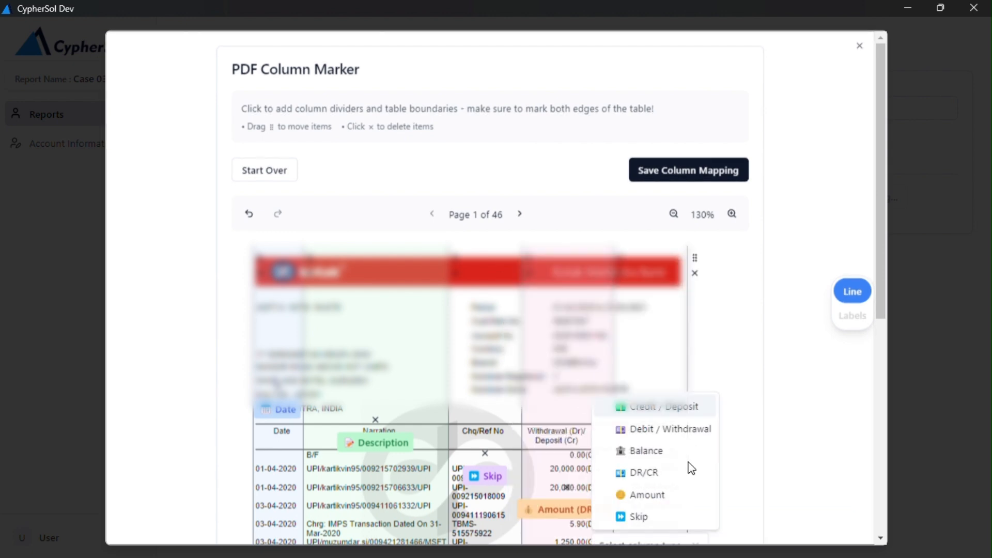
left_click(647, 451)
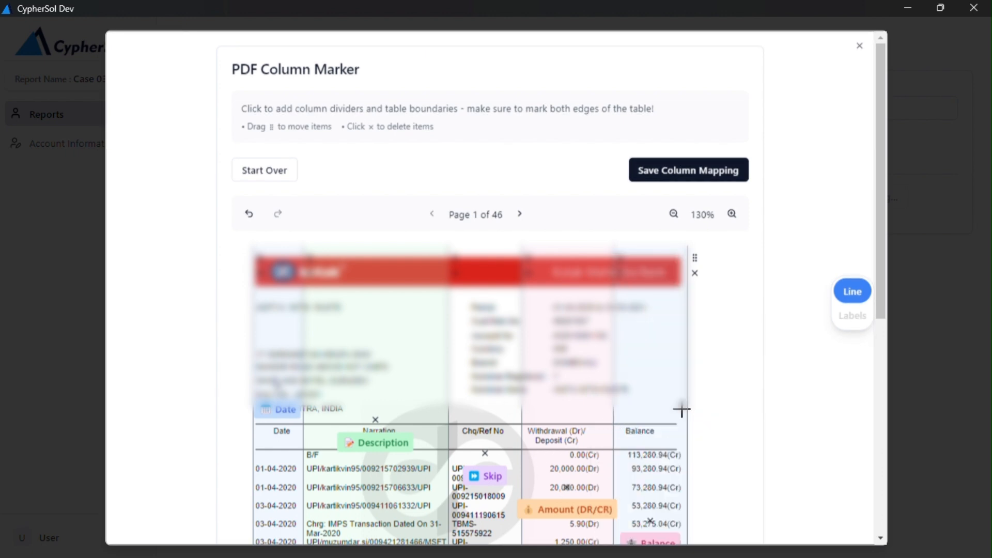
left_click(669, 171)
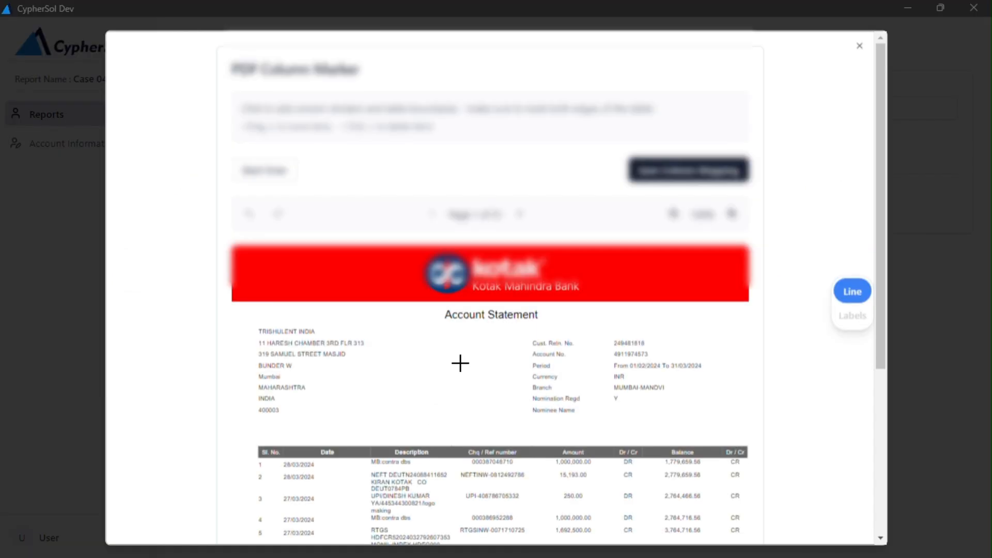
Add dividers on both sides of the Date values in the Case 04 statement and label the column Date.
scroll(460, 362, "down", 5)
scroll(461, 364, "up", 3)
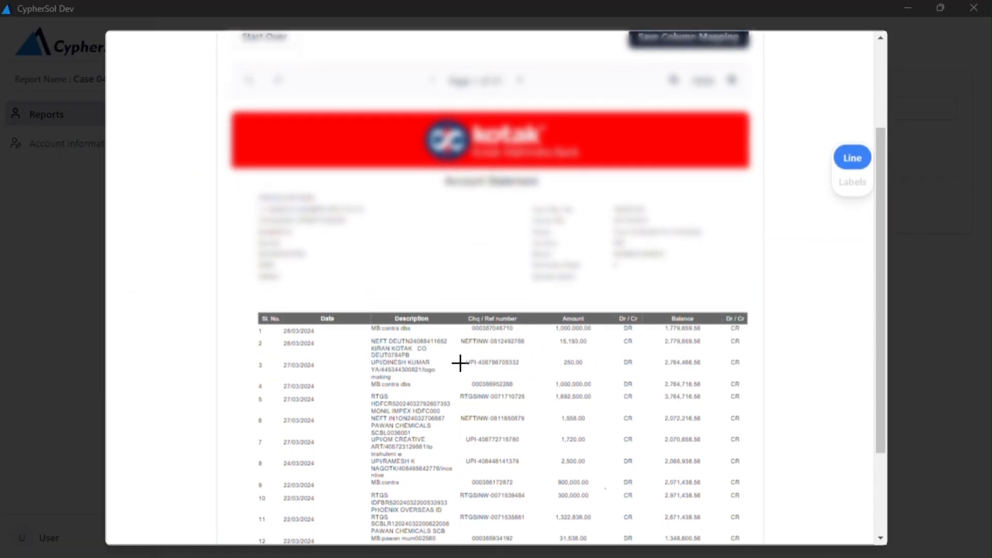
scroll(460, 362, "down", 1)
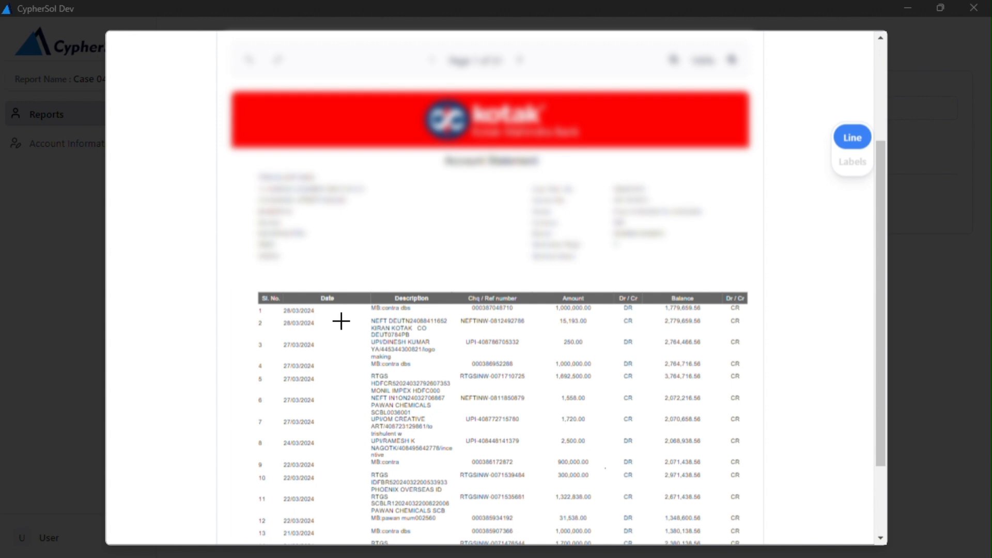
left_click(276, 309)
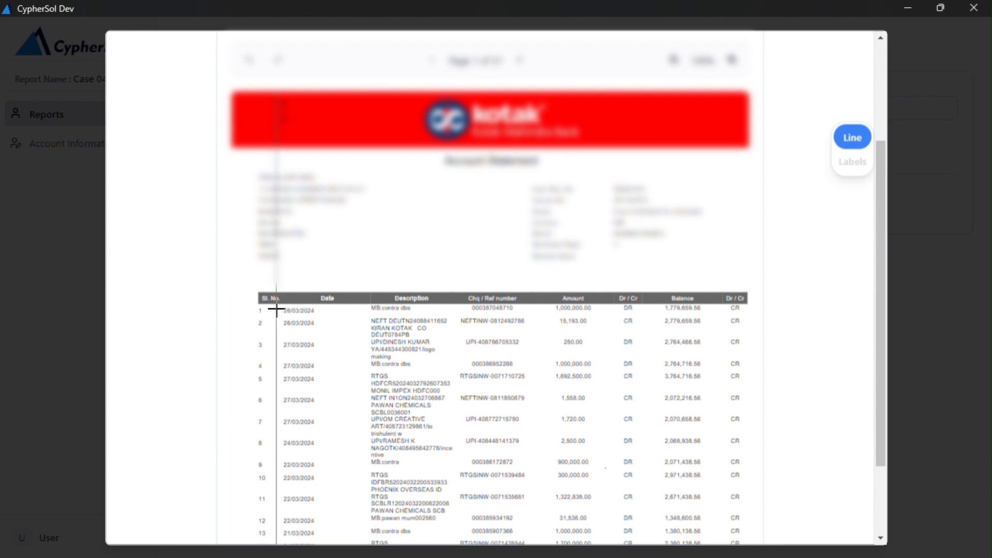
left_click(323, 316)
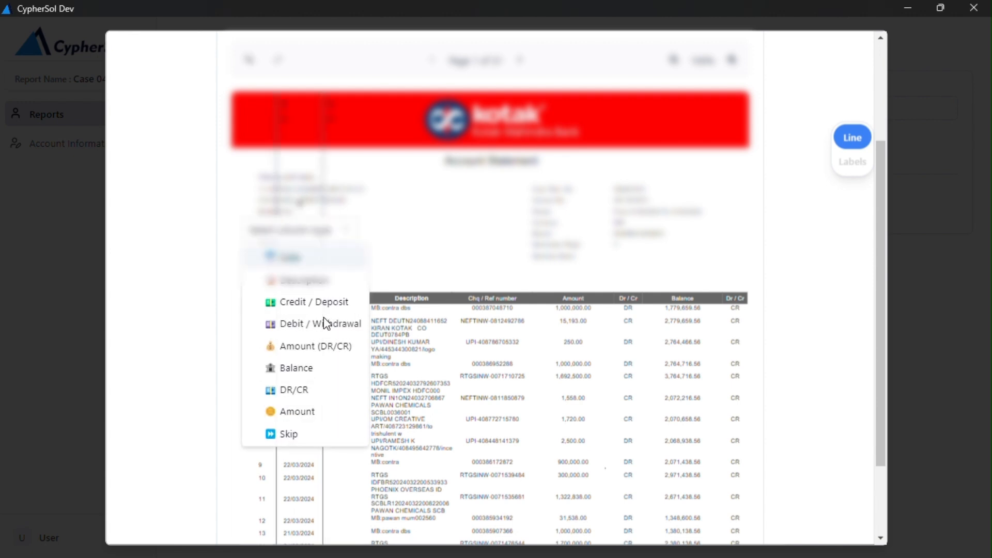
left_click(302, 263)
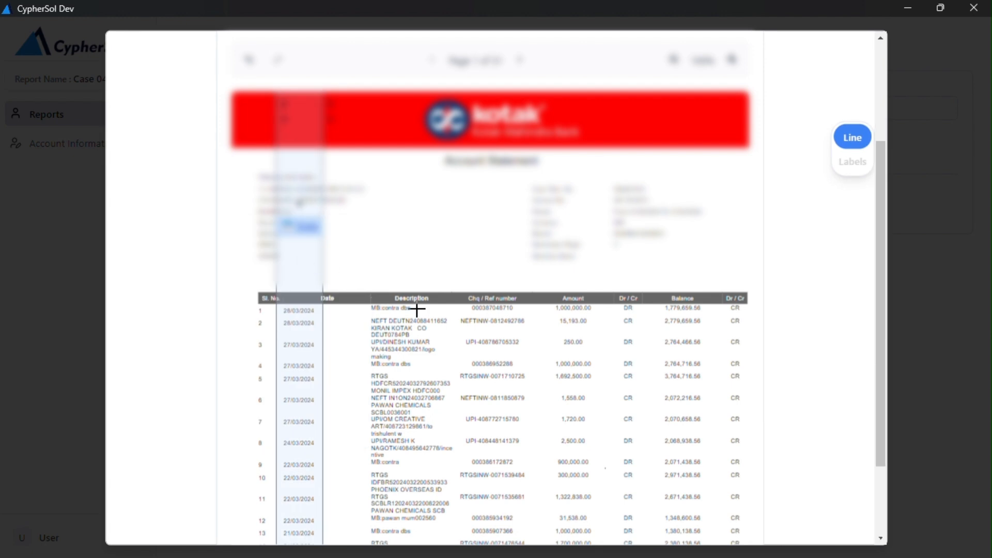
Add dividers after the Description and Chq / Ref number columns, labelling them Description and Skip.
left_click(454, 324)
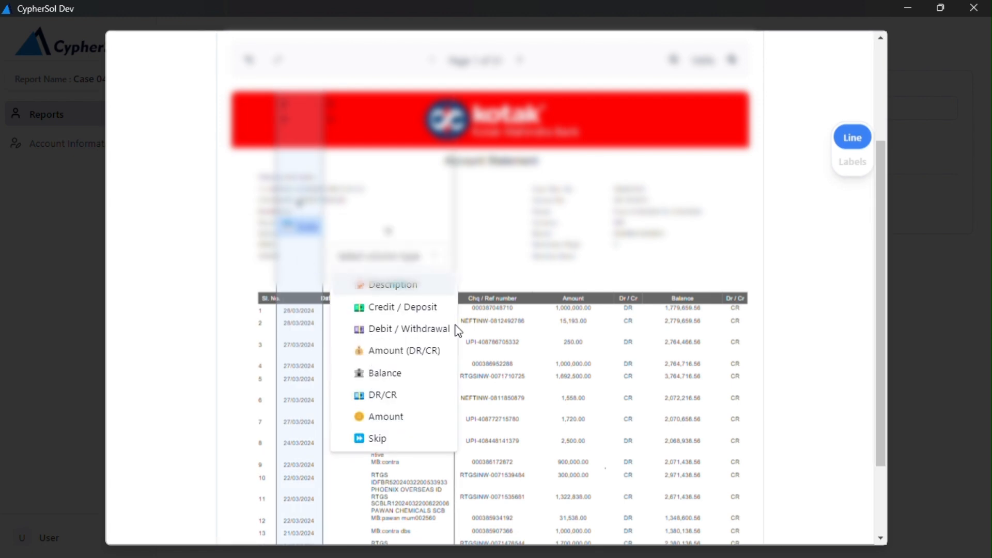
left_click(406, 286)
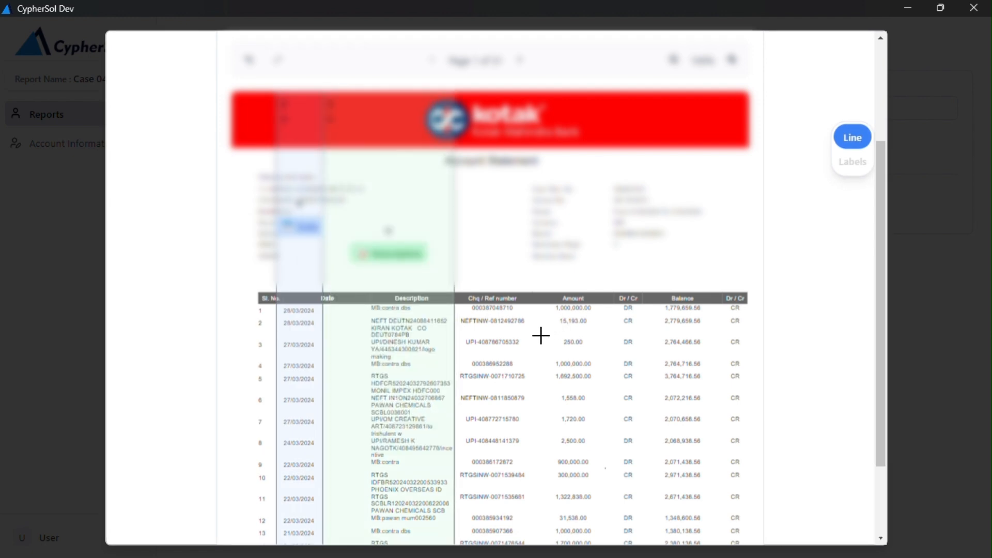
left_click(541, 333)
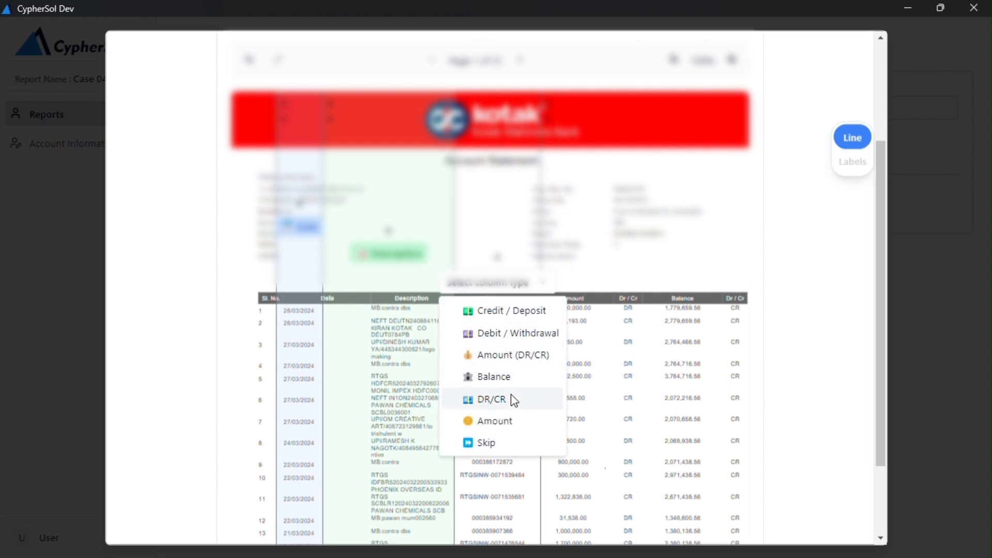
left_click(518, 444)
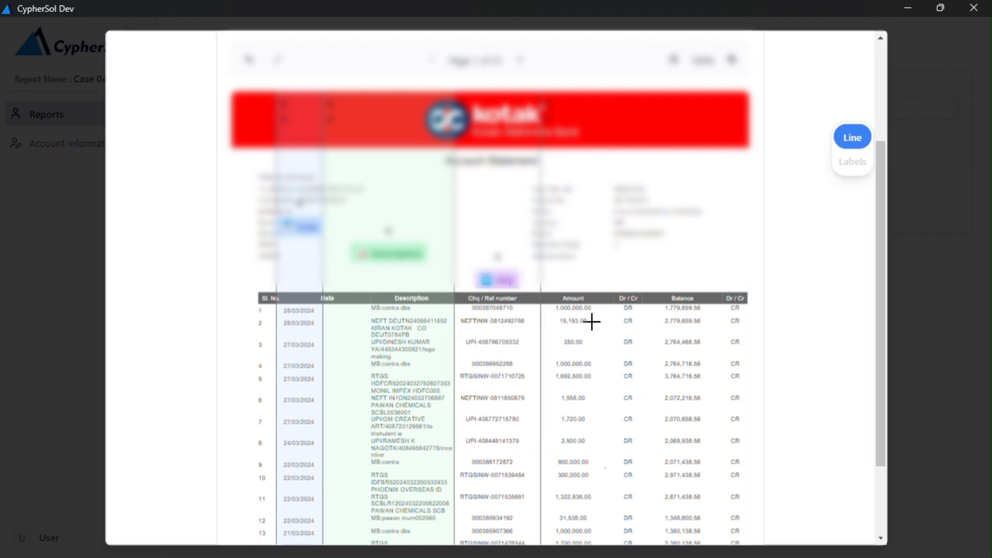
Add dividers after the Amount column and its adjacent Dr / Cr column, labelling them Amount and DR/CR.
scroll(589, 329, "down", 1)
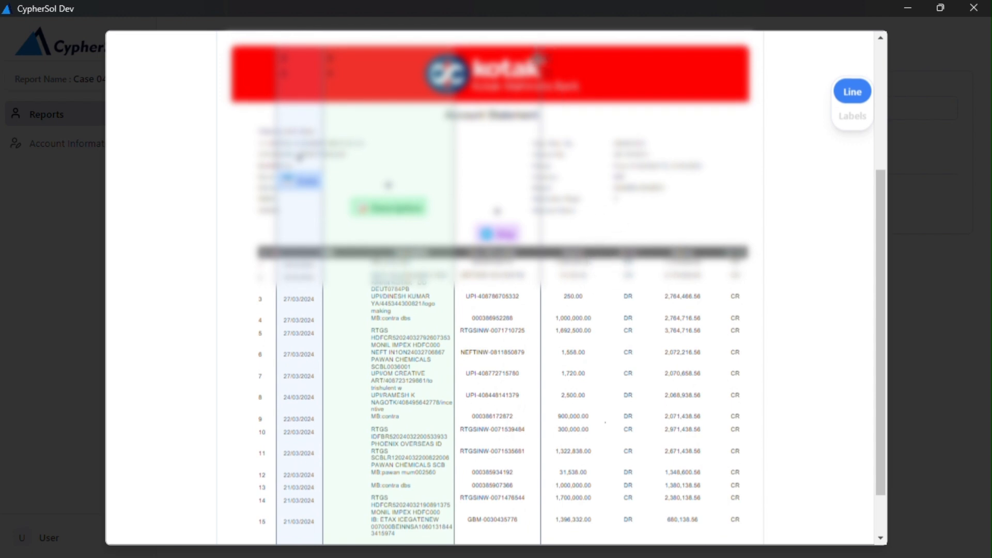
scroll(603, 193, "up", 4)
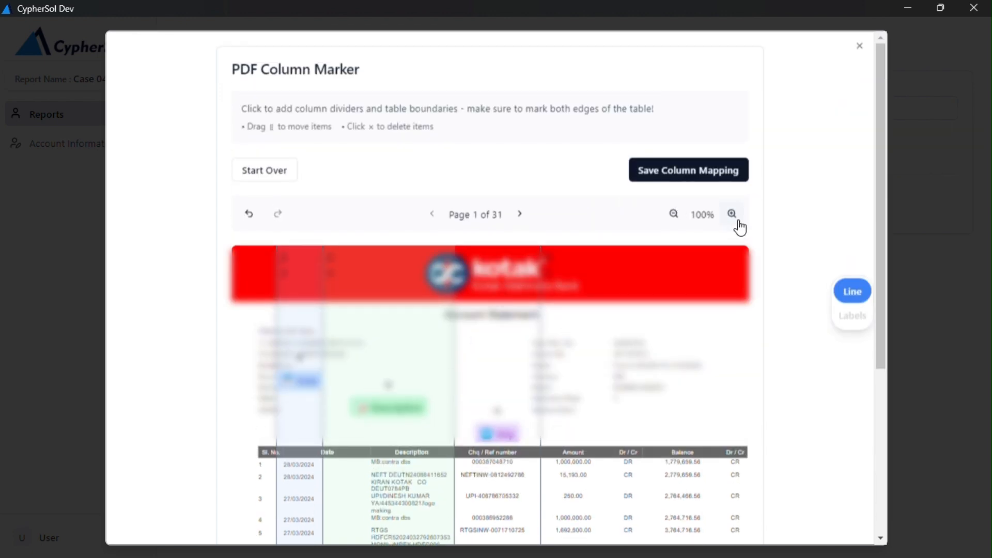
left_click(732, 214)
scroll(583, 456, "down", 4)
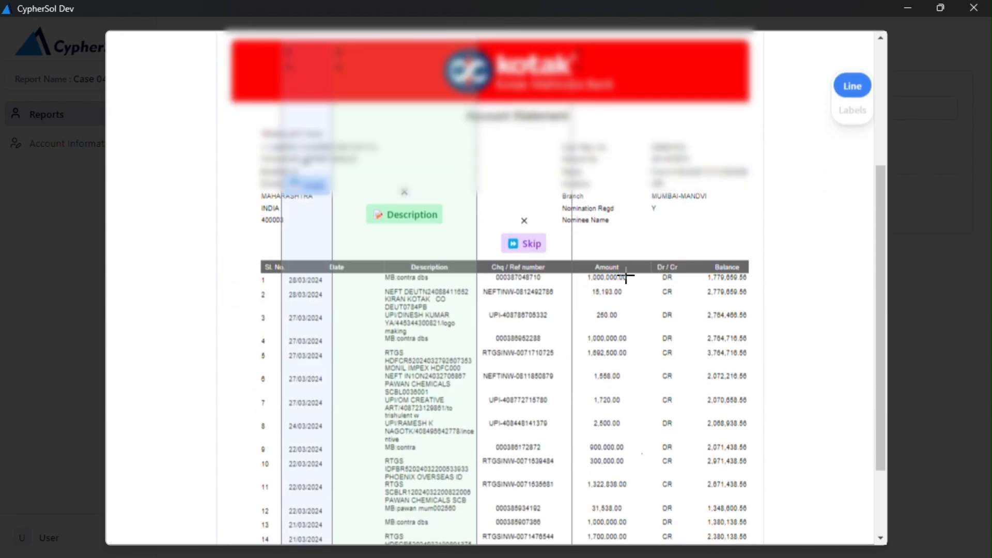
left_click(640, 294)
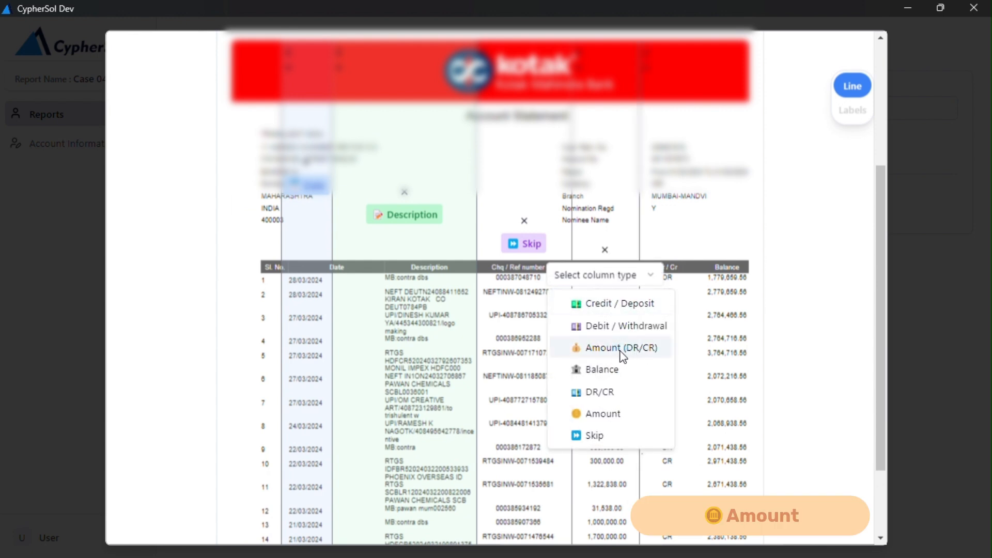
left_click(599, 414)
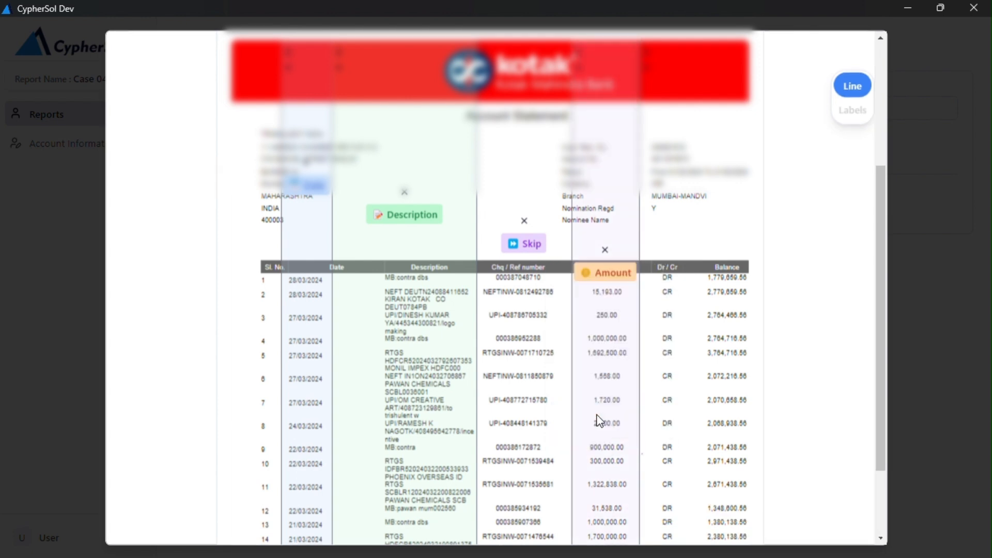
left_click(695, 365)
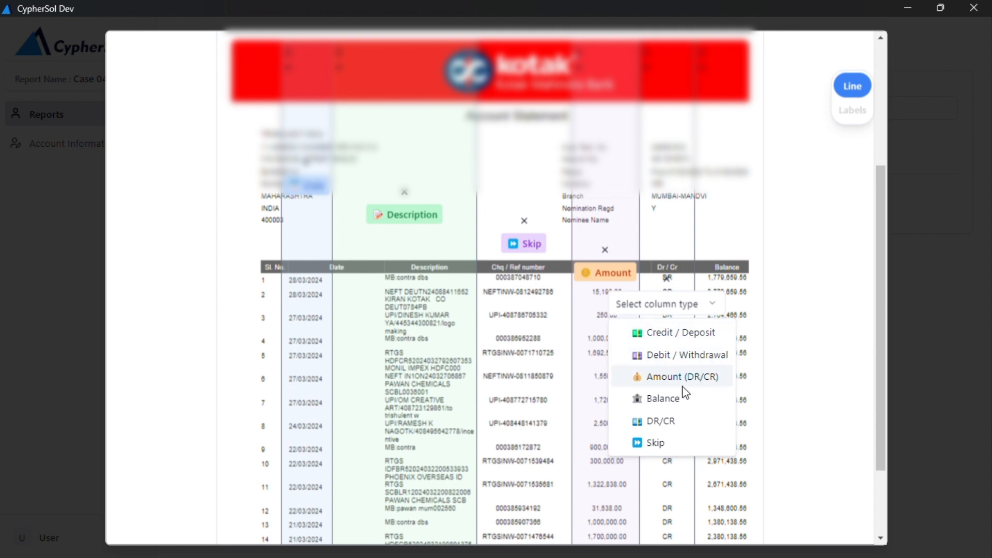
left_click(670, 422)
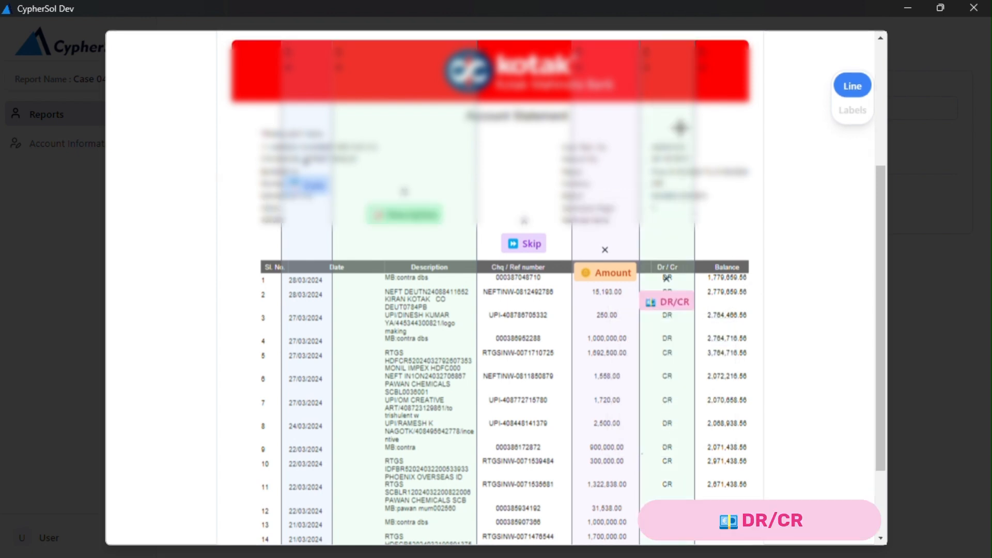
Add dividers after the Balance column and the last Dr / Cr column, labelling them Balance and Skip.
scroll(680, 227, "up", 5)
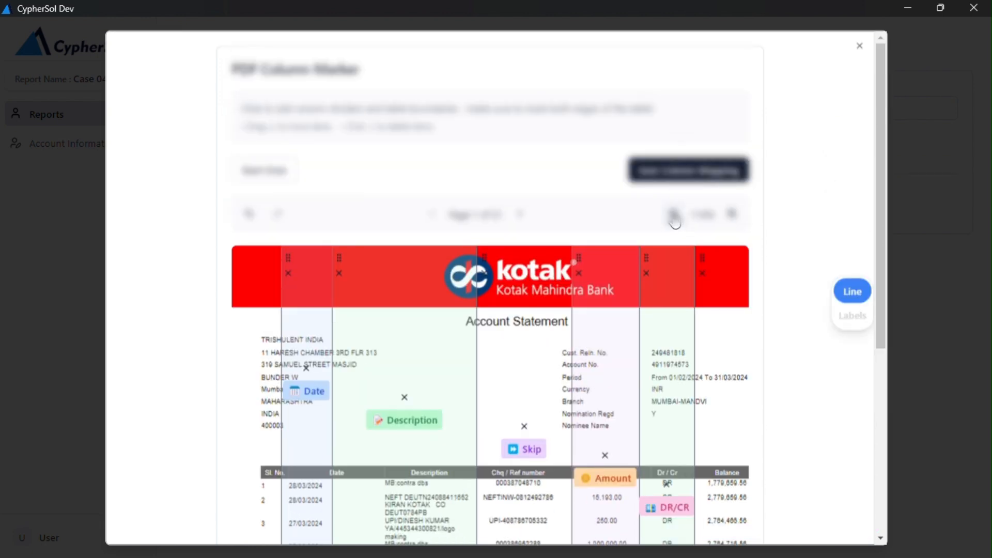
left_click(674, 214)
scroll(693, 362, "down", 5)
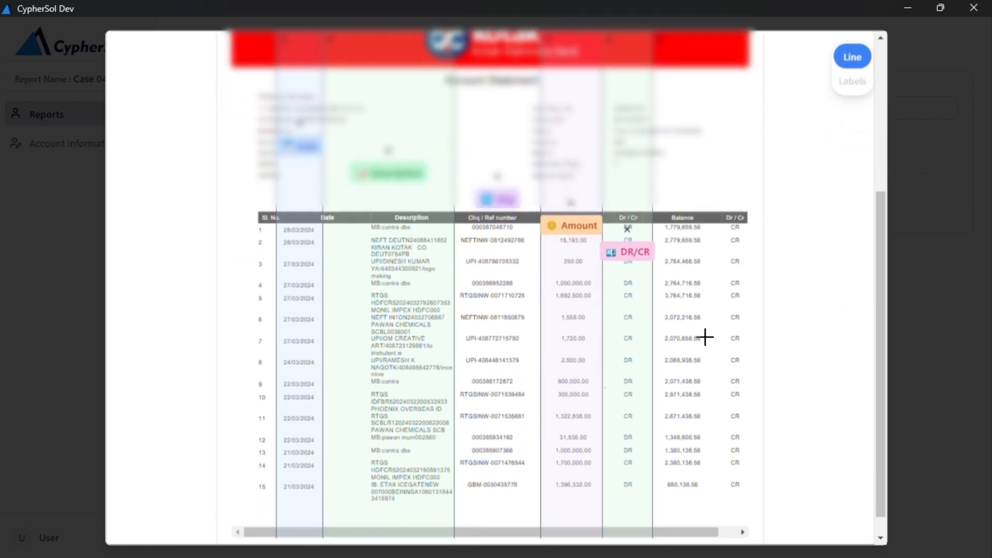
left_click(710, 298)
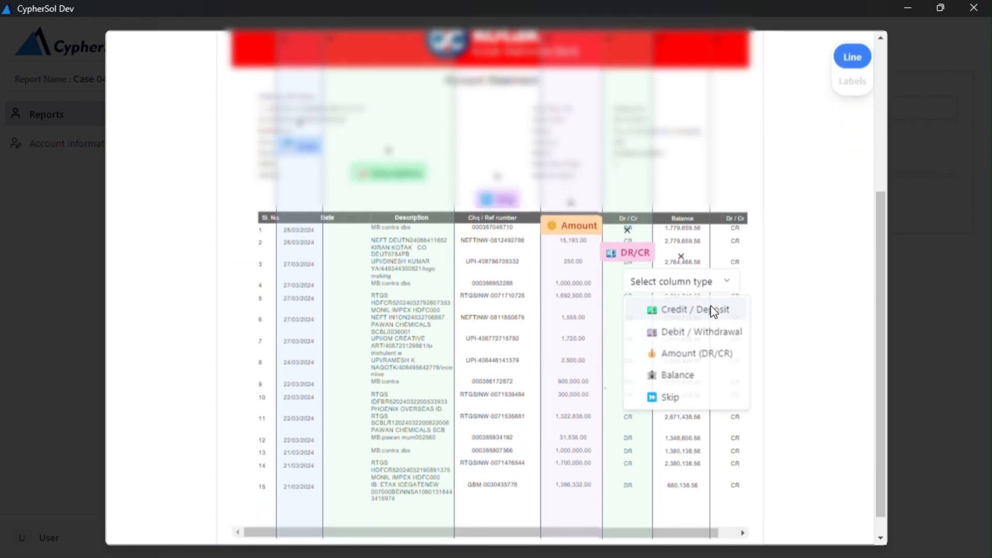
left_click(685, 376)
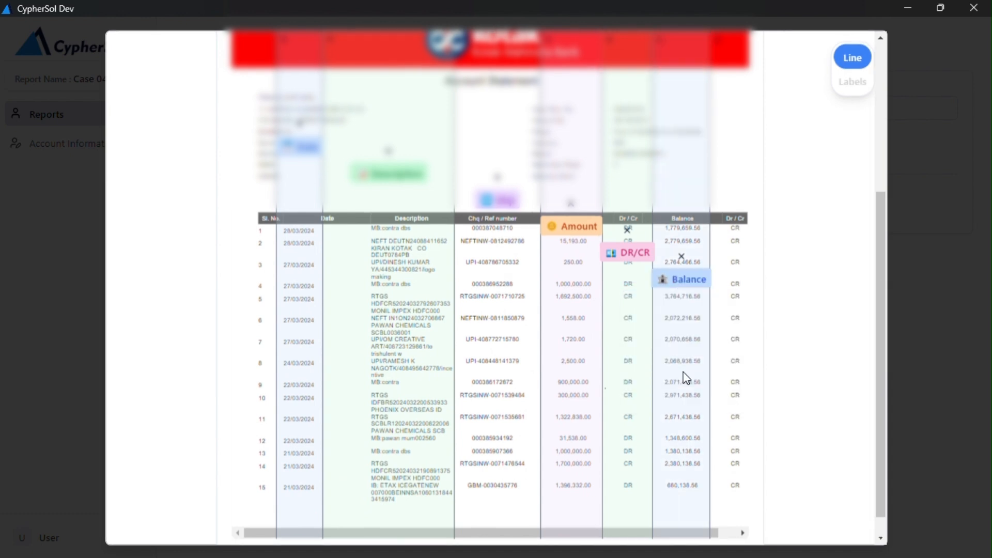
left_click(748, 340)
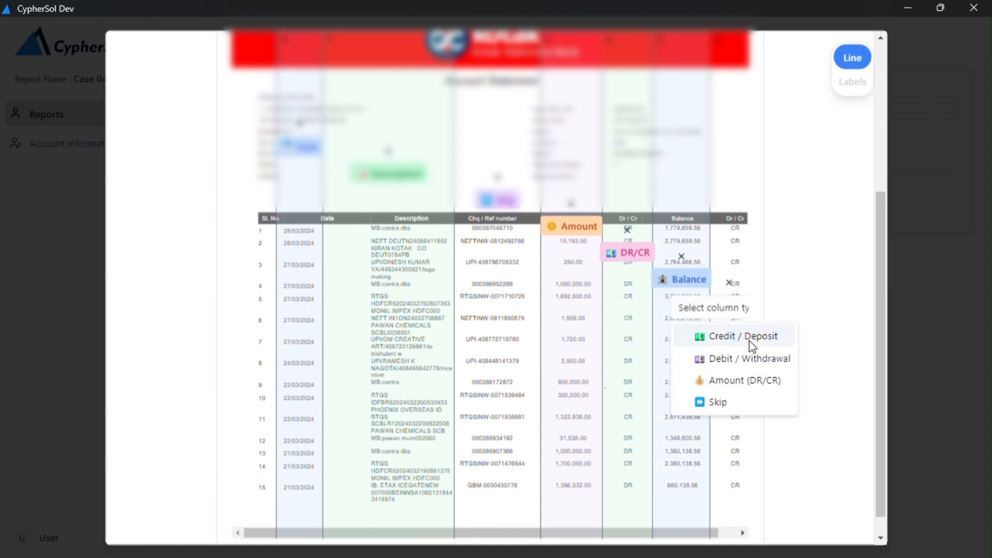
left_click(737, 411)
Check the column dividers against page 2 of the Case 04 statement and save the column mapping.
scroll(737, 413, "up", 10)
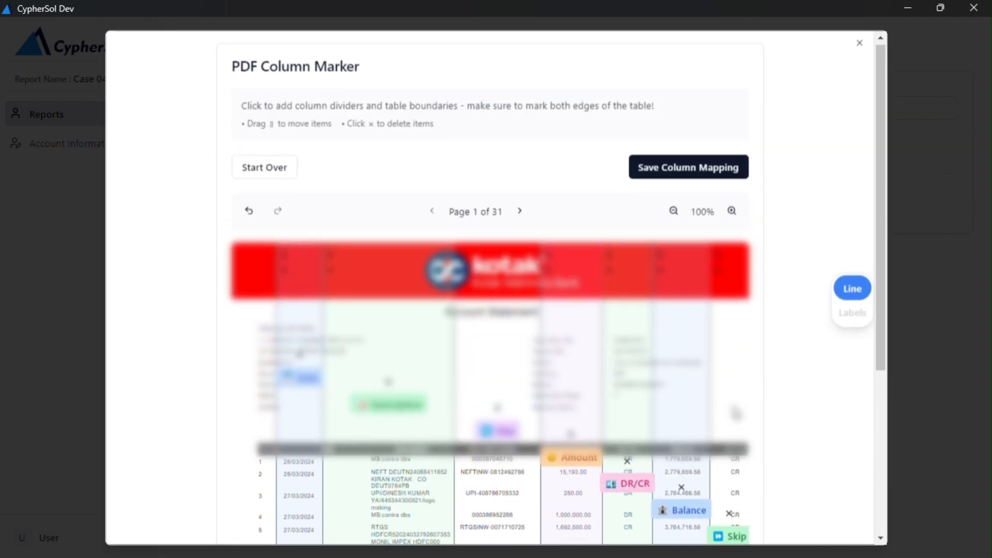
left_click(519, 215)
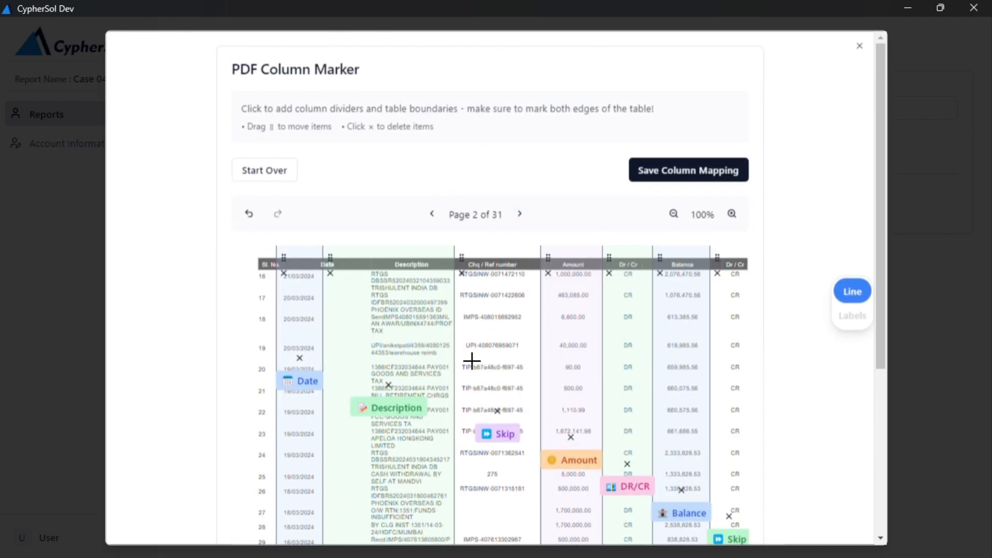
scroll(470, 361, "down", 10)
scroll(472, 361, "up", 5)
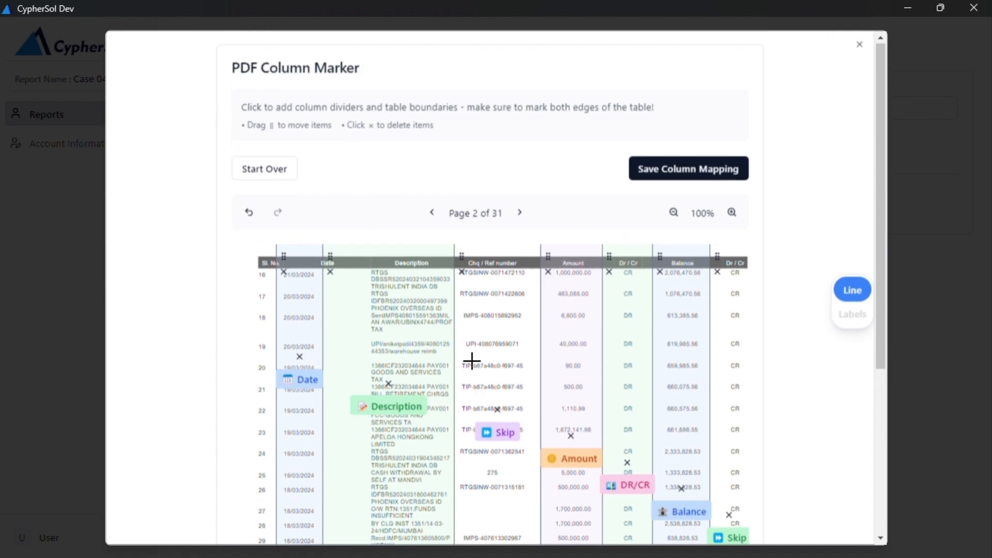
left_click(640, 180)
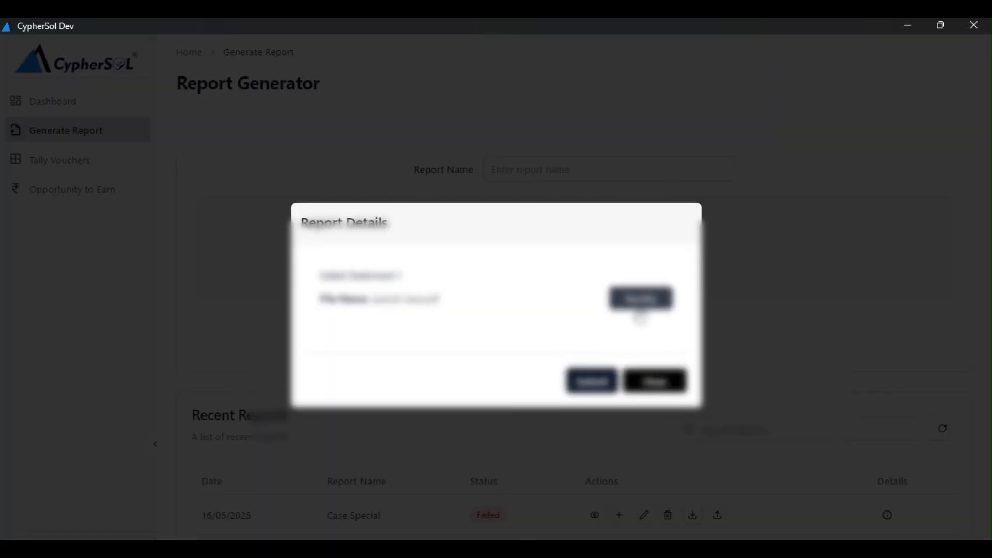
Open the failed statement special case.pdf for rectification and clear all its existing column dividers.
left_click(640, 304)
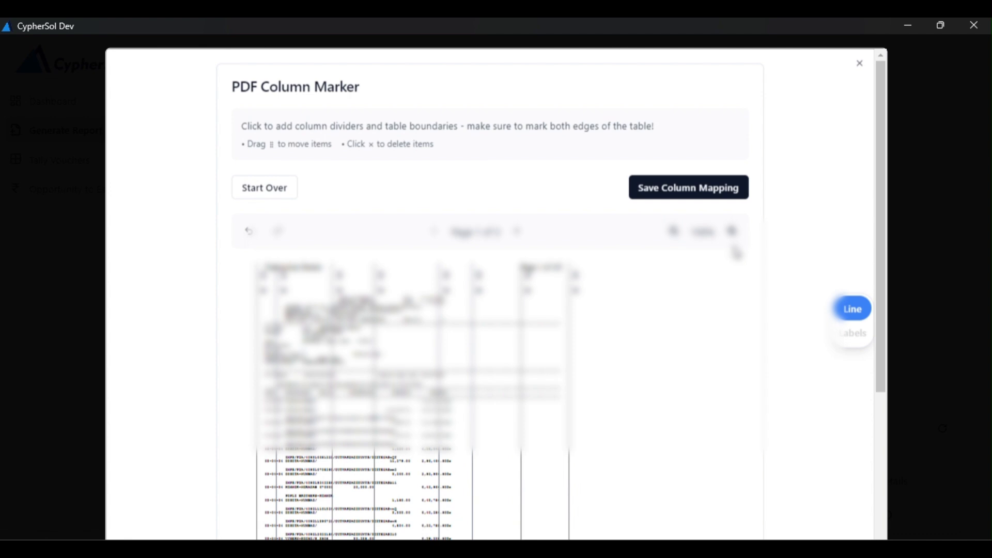
left_click(732, 231)
left_click(732, 231)
left_click(732, 231)
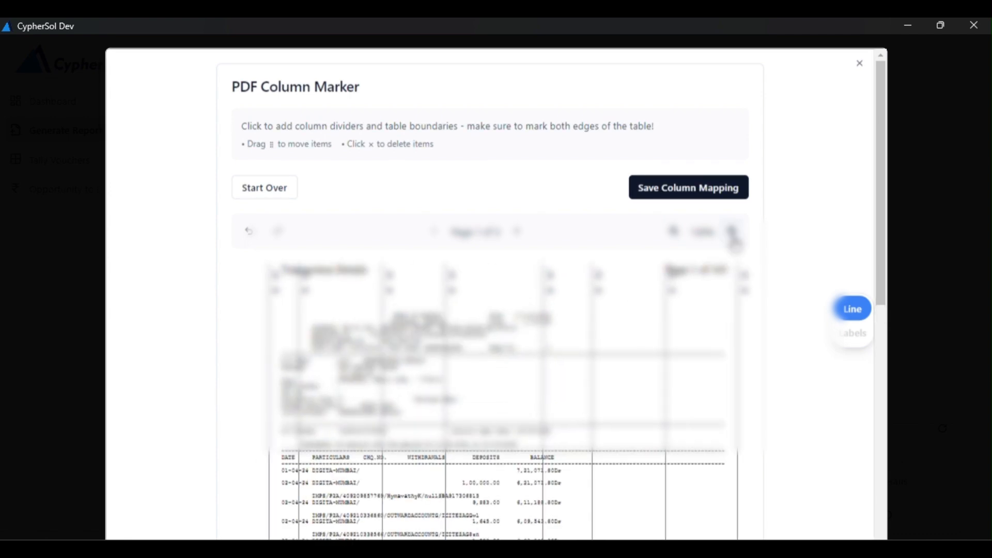
left_click(733, 231)
left_click(257, 193)
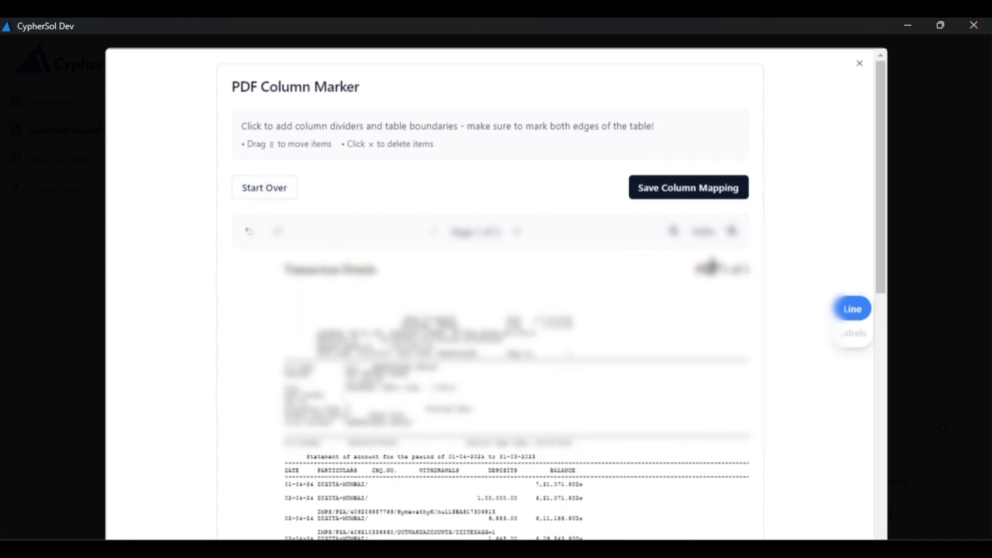
Add dividers on both sides of the DATE values in the special case statement and label the column Date.
left_click(734, 231)
left_click(733, 231)
left_click(734, 232)
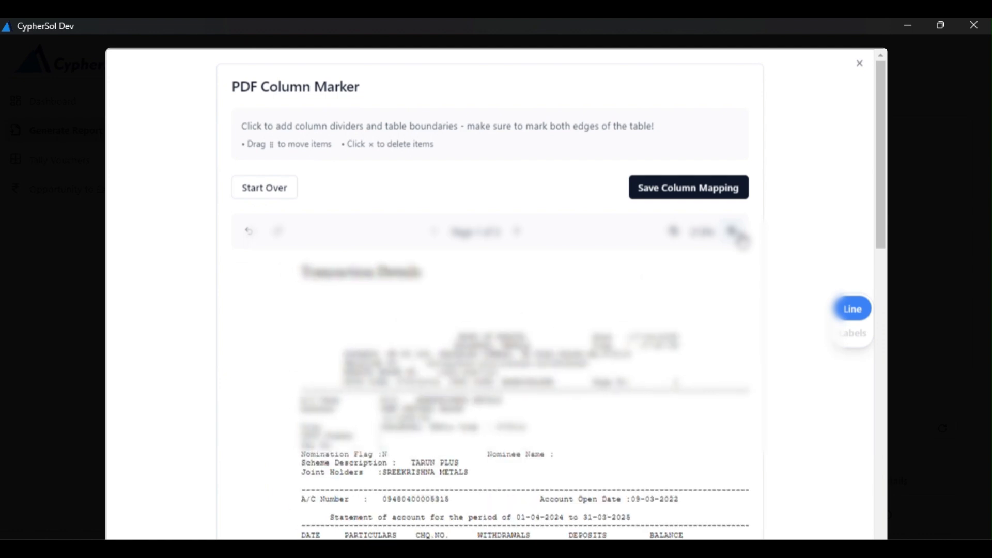
scroll(534, 436, "down", 5)
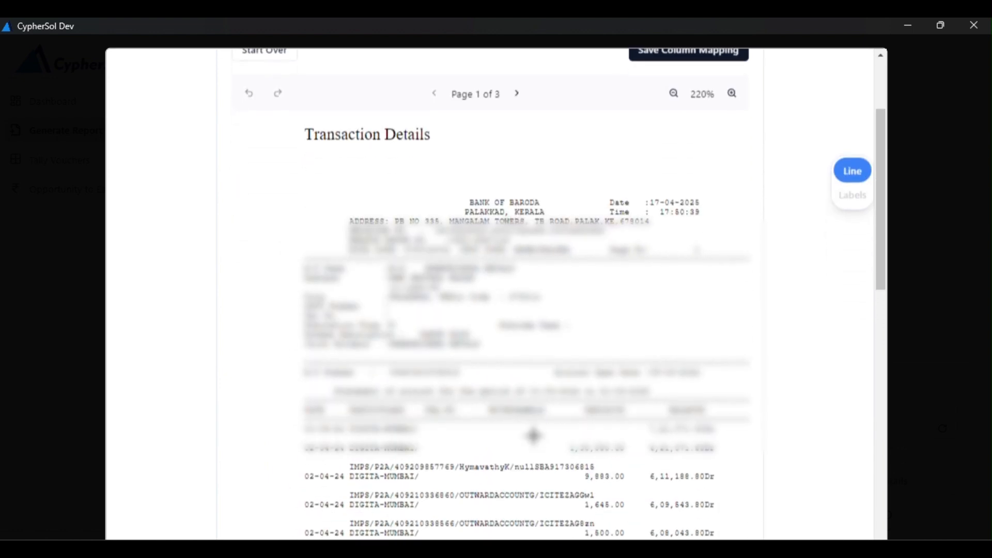
scroll(305, 416, "down", 5)
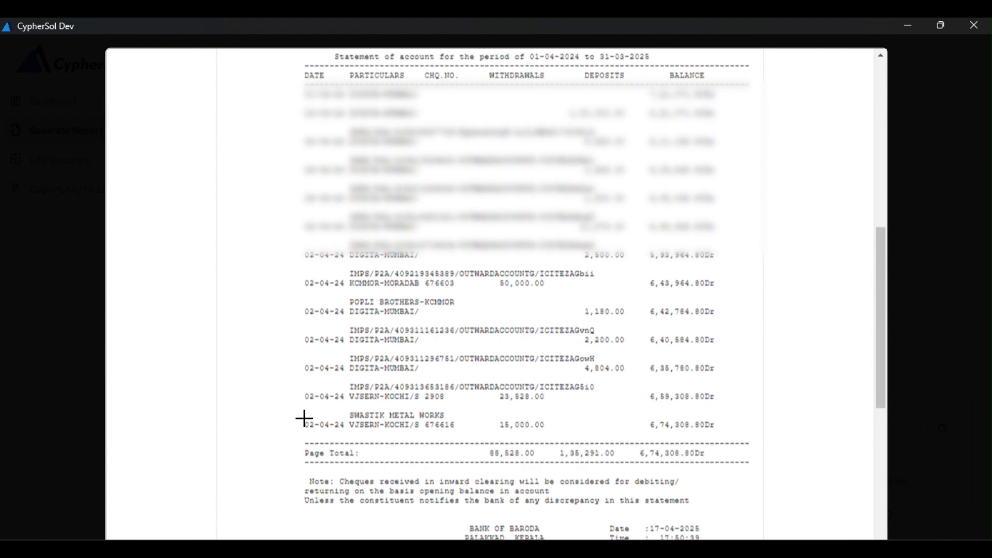
scroll(305, 417, "up", 4)
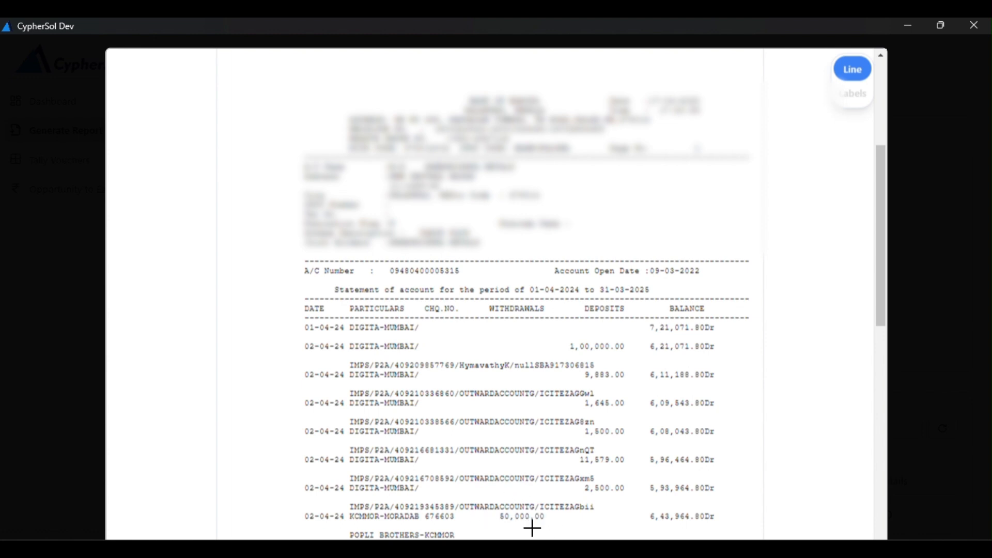
left_click(292, 333)
left_click(346, 329)
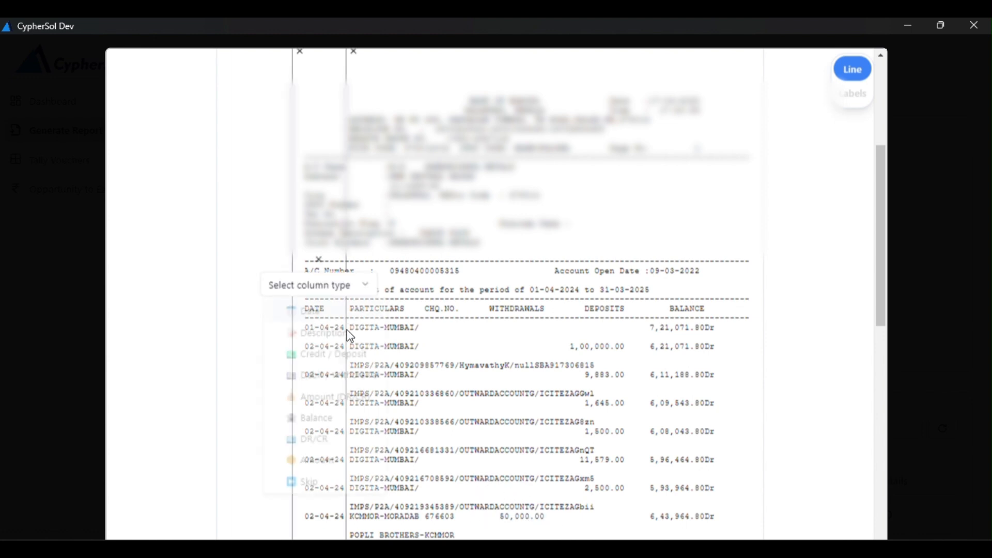
left_click(310, 312)
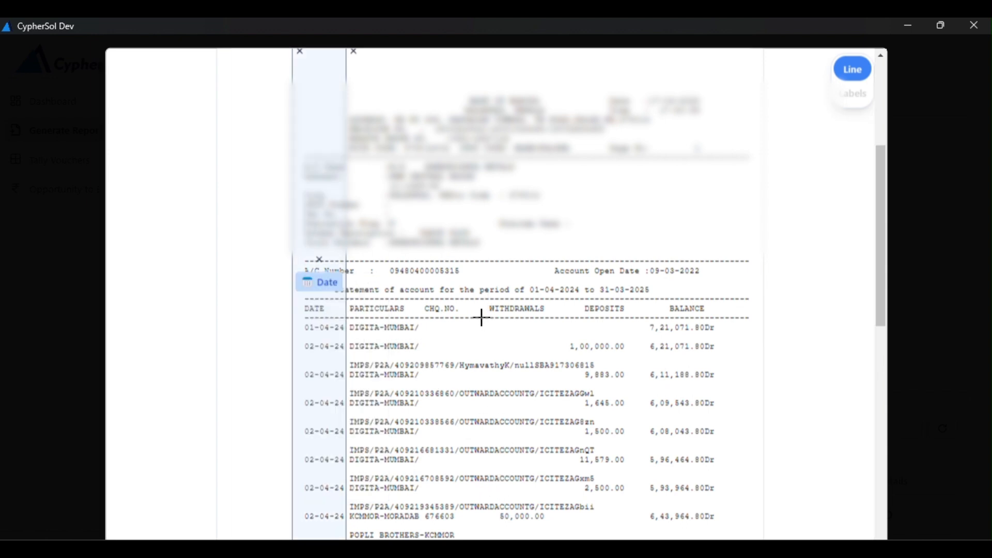
Add dividers after the CHQ.NO. and WITHDRAWALS columns, labelling the enclosed areas Description and Debit / Withdrawal.
left_click(328, 317)
left_click(328, 321)
left_click(487, 312)
left_click(391, 378)
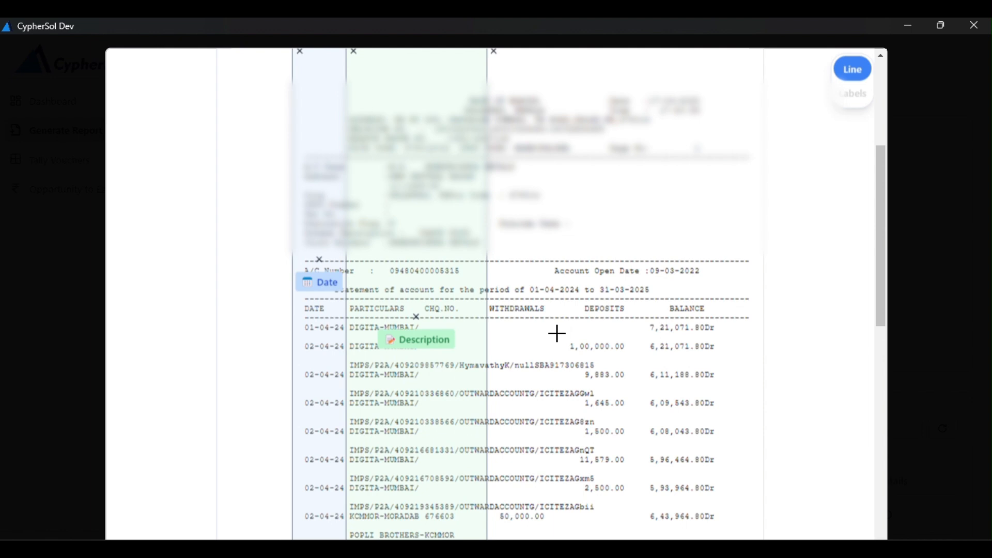
left_click(548, 313)
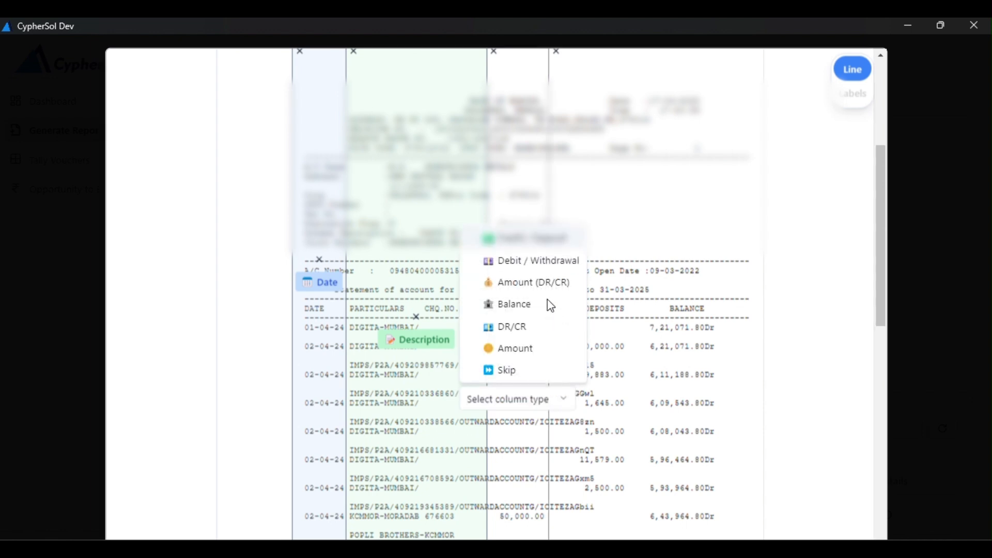
left_click(537, 260)
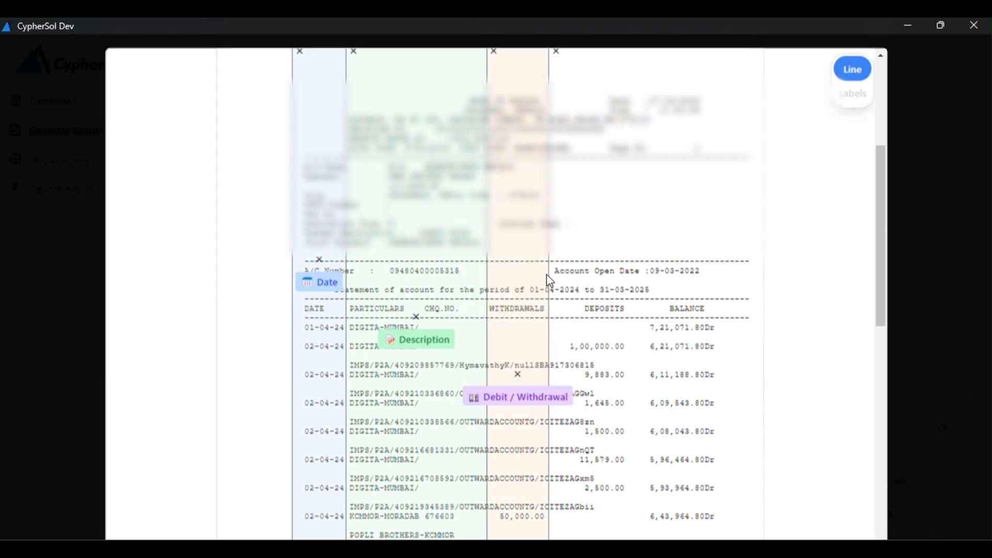
Add dividers after the DEPOSITS and BALANCE columns, labelling them Credit / Deposit and Balance.
left_click(632, 321)
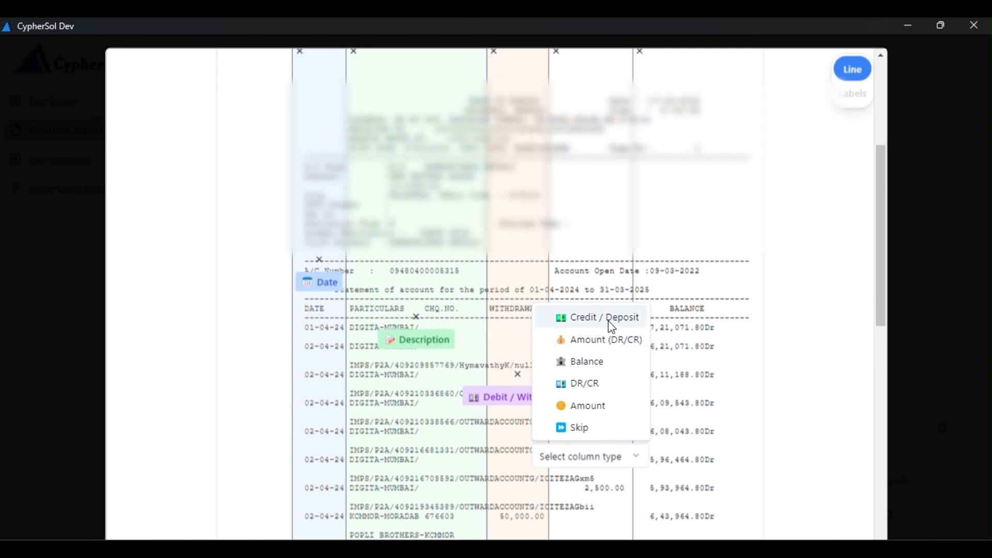
left_click(609, 319)
left_click(716, 330)
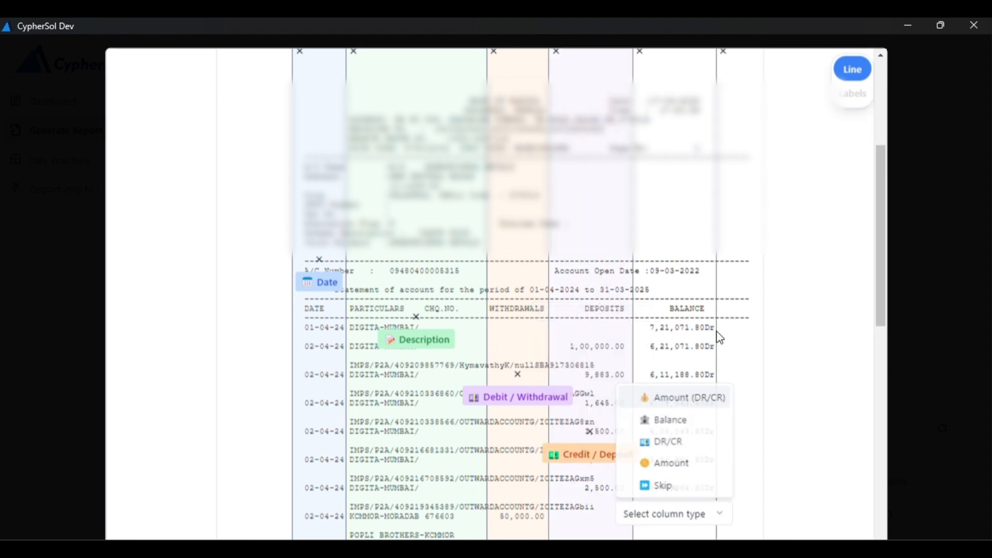
left_click(694, 427)
Check the dividers on page 2, then save the column mapping and submit the special case statement for processing.
scroll(692, 428, "up", 5)
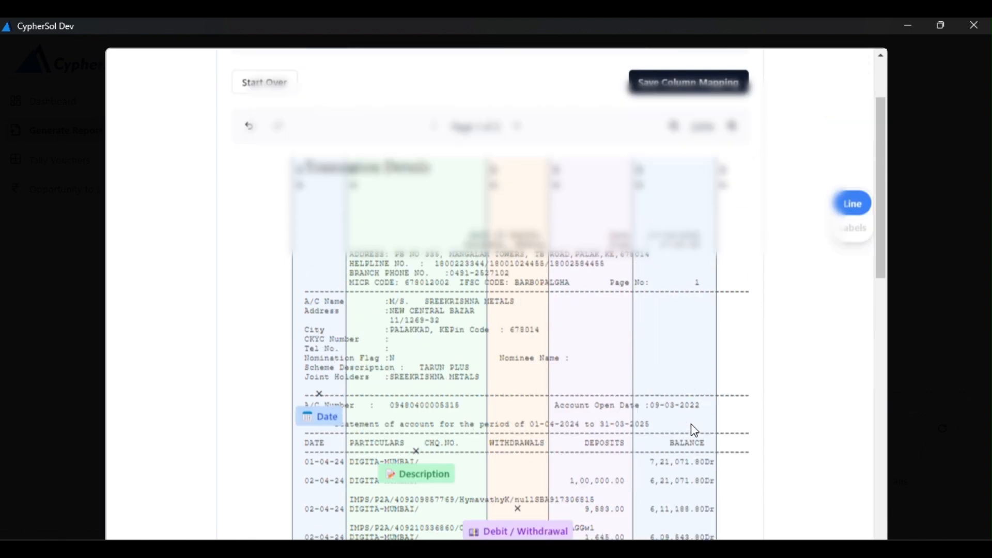
left_click(519, 233)
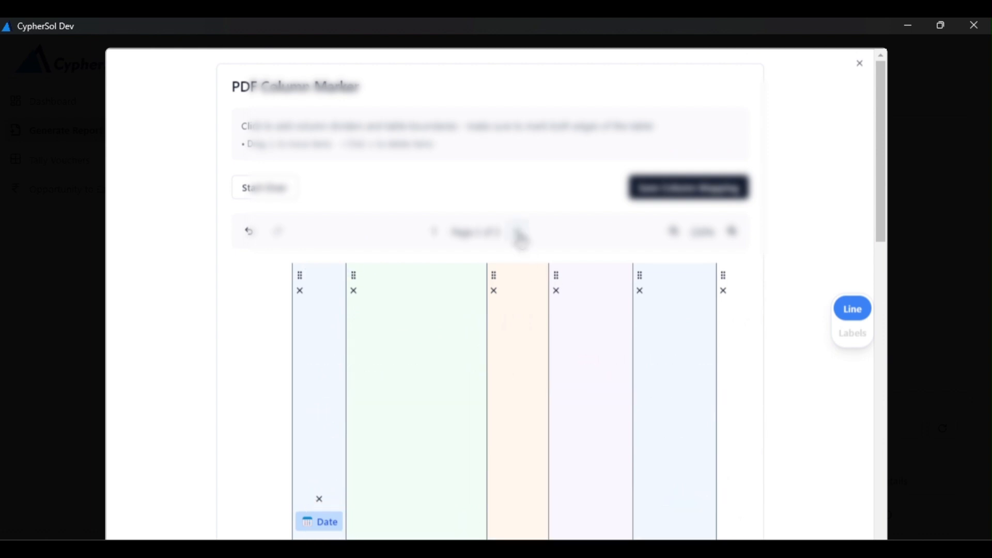
scroll(506, 441, "down", 5)
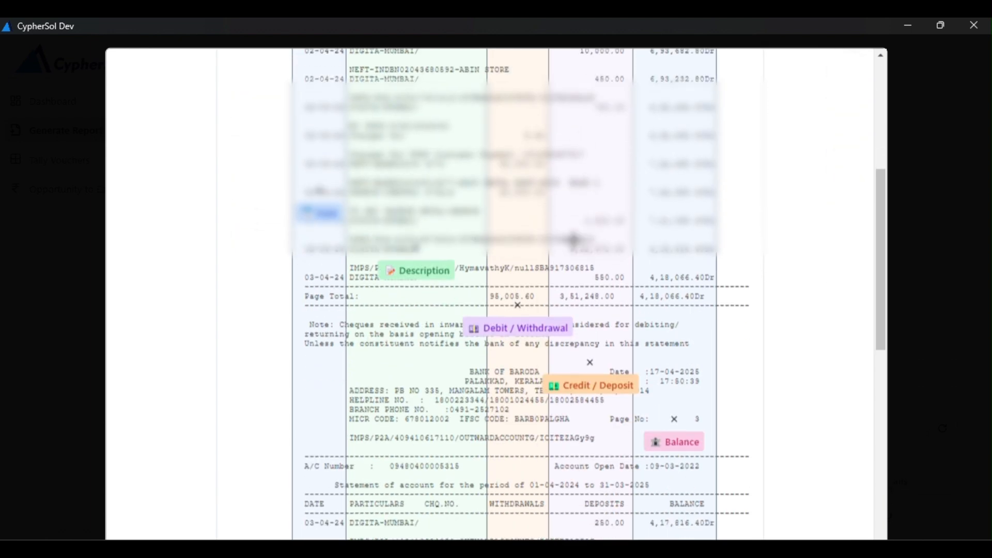
scroll(677, 387, "down", 10)
scroll(689, 398, "down", 1)
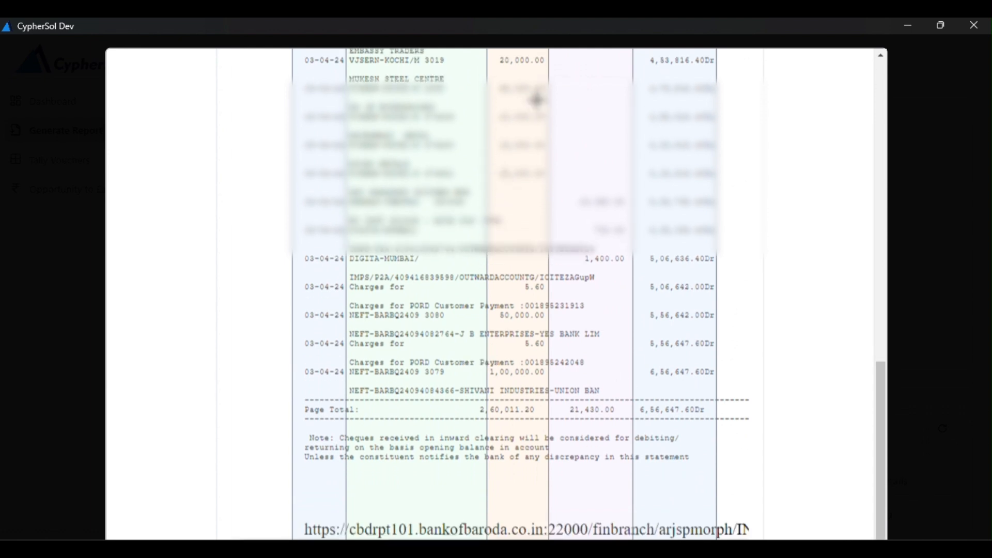
scroll(537, 100, "up", 15)
left_click(687, 196)
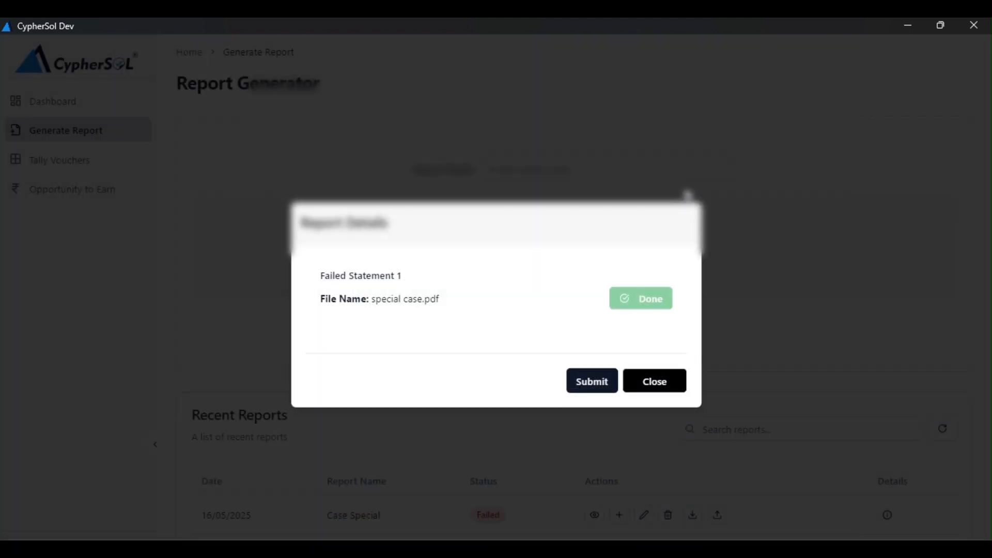
left_click(592, 381)
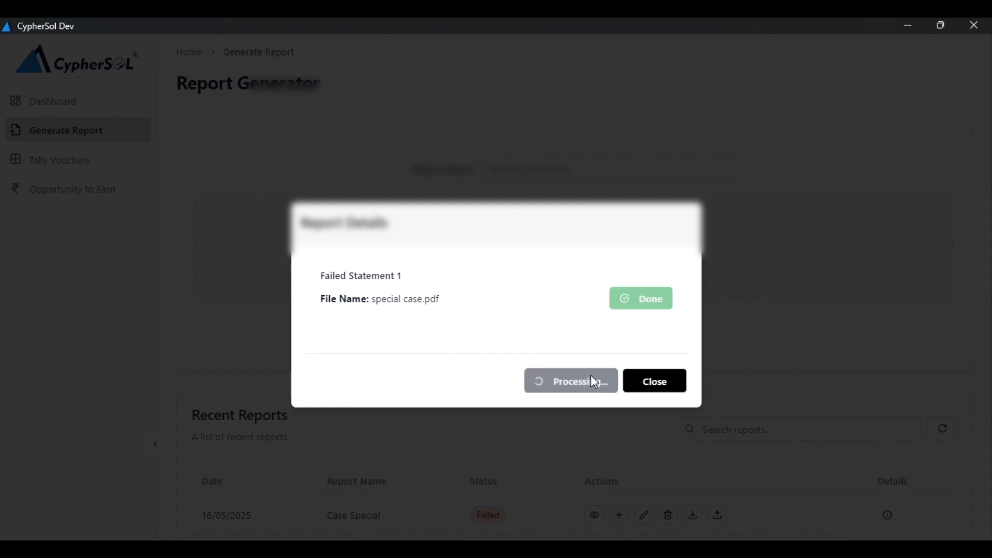